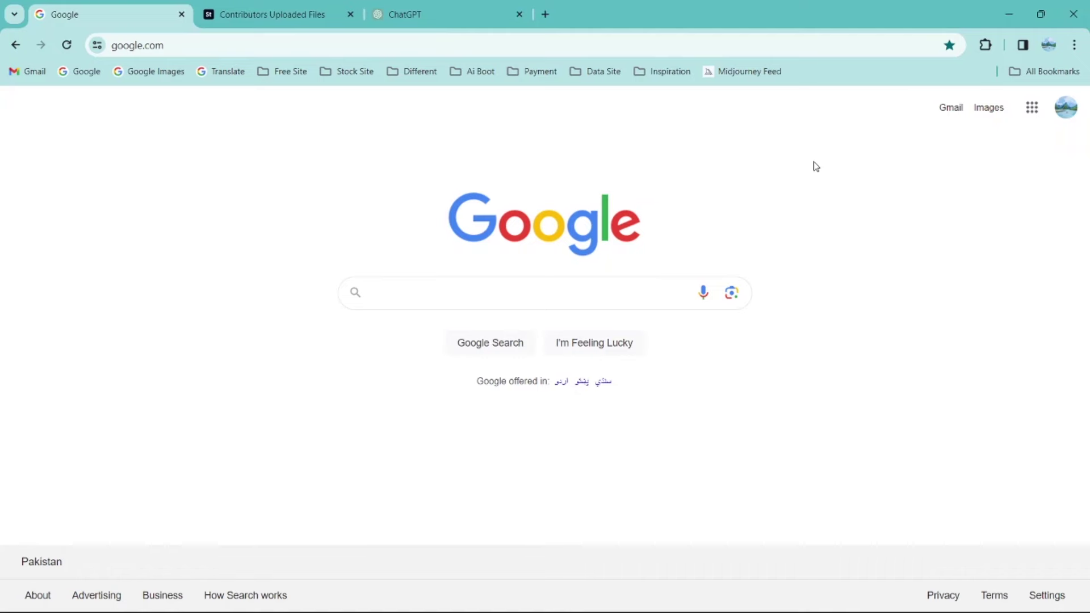
- Search Google for 'alt text generator'
left_click(575, 288)
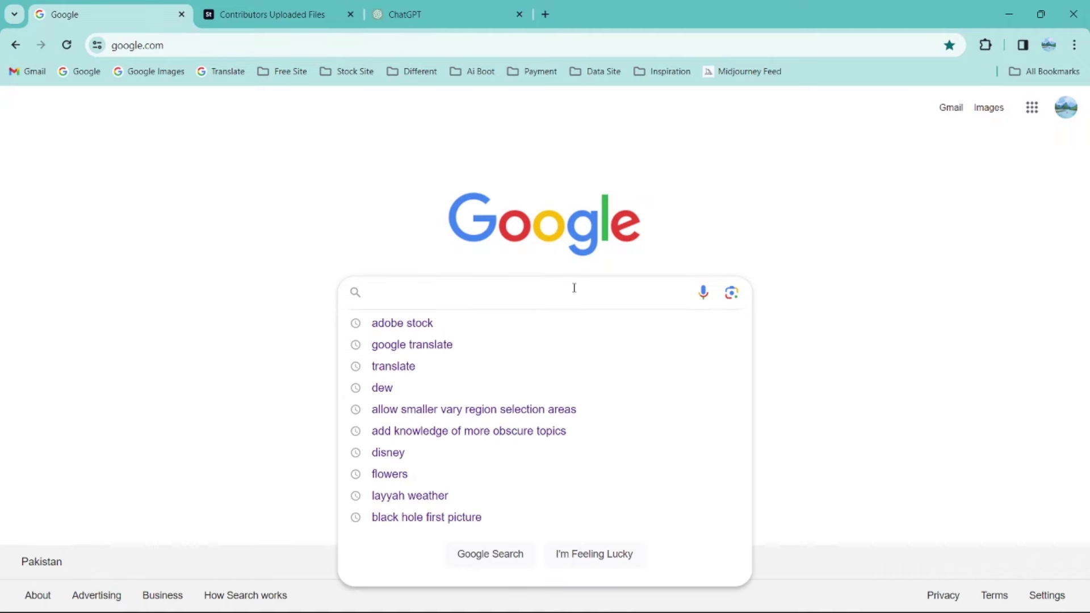
type("alt t")
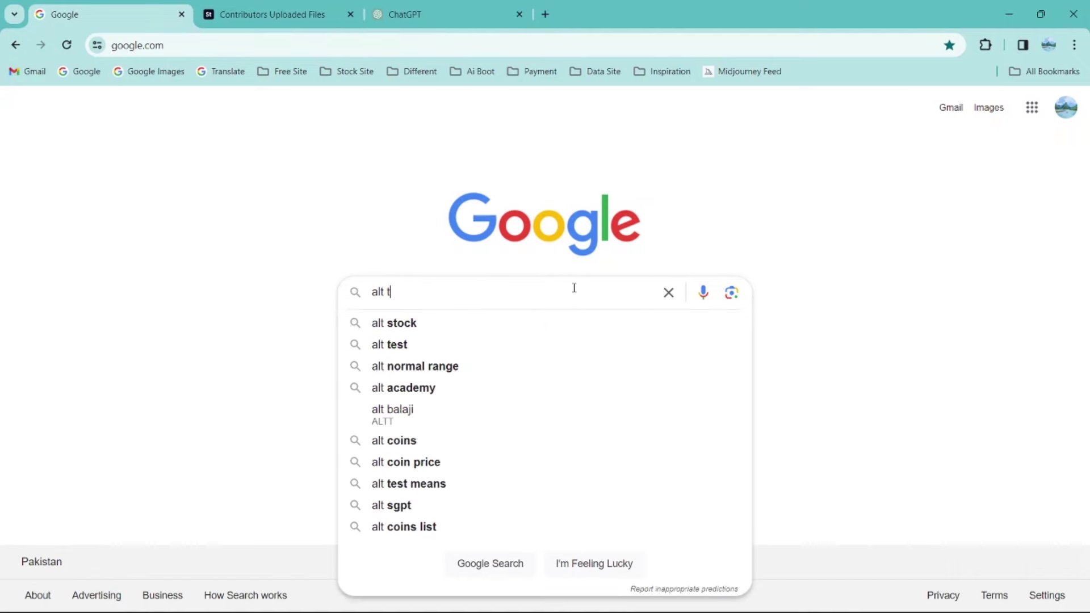
type("ext generator")
key("Return")
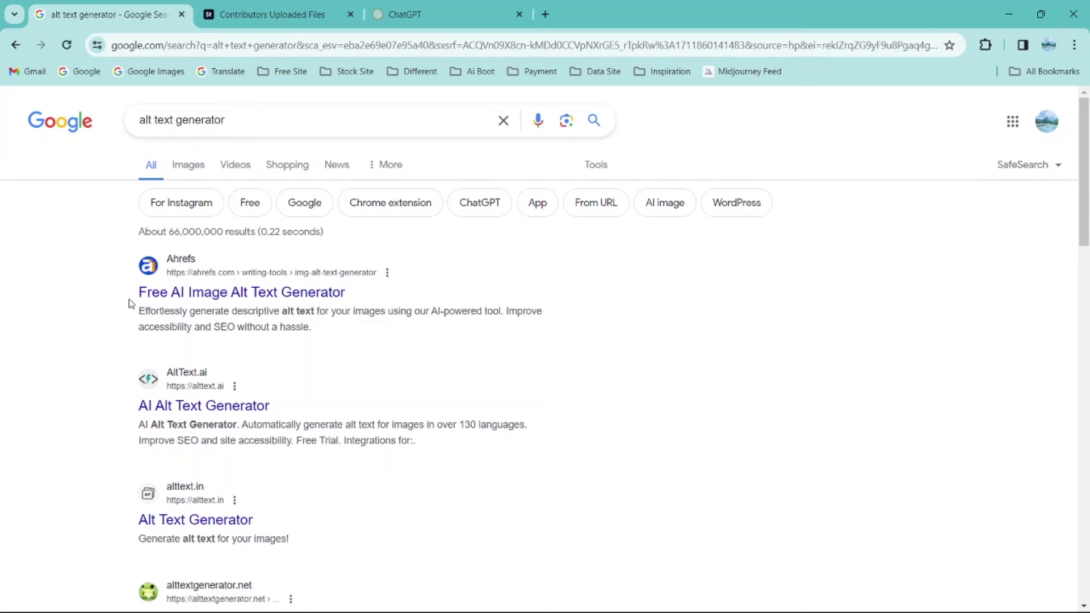
- Open the Ahrefs Free AI Image Alt Text Generator result in a new tab
middle_click(220, 302)
left_click(436, 12)
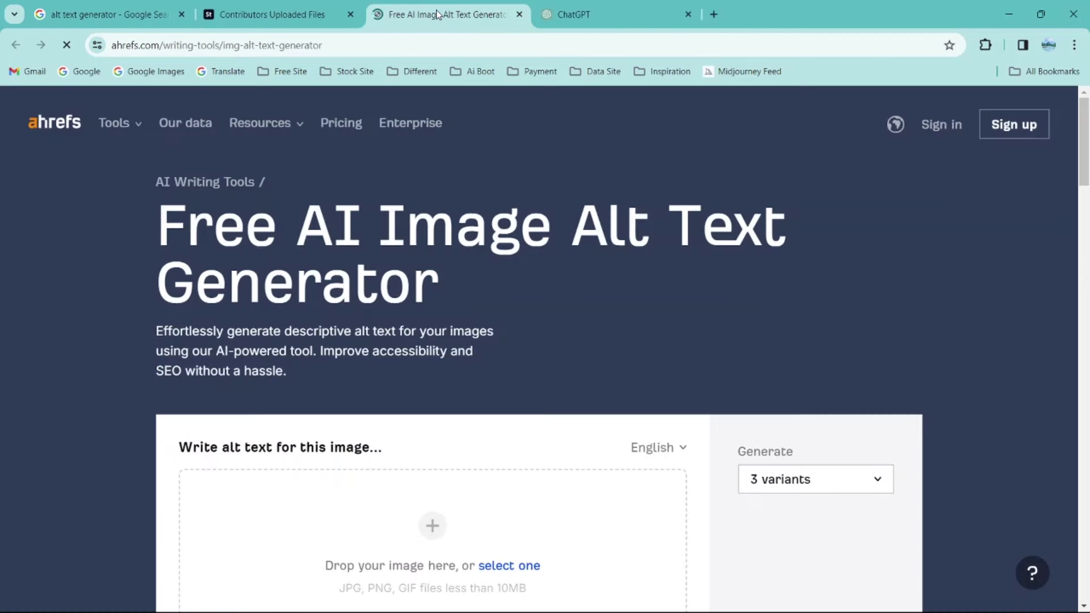
scroll(462, 247, "down", 4)
scroll(462, 250, "up", 4)
scroll(624, 244, "down", 4)
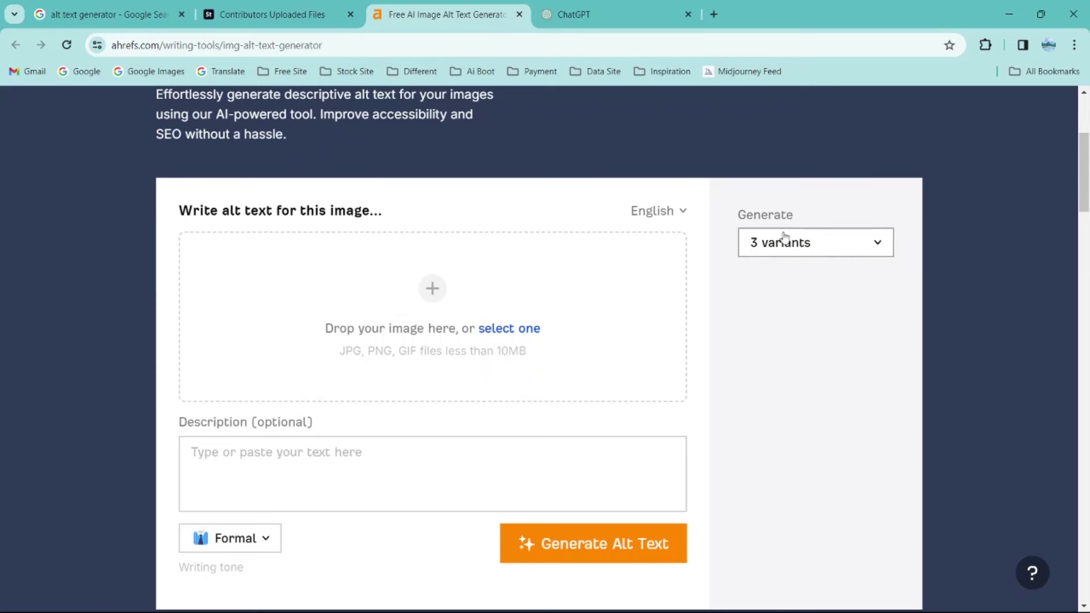
- Change the Generate setting from 3 variants to 1 variant
left_click(759, 255)
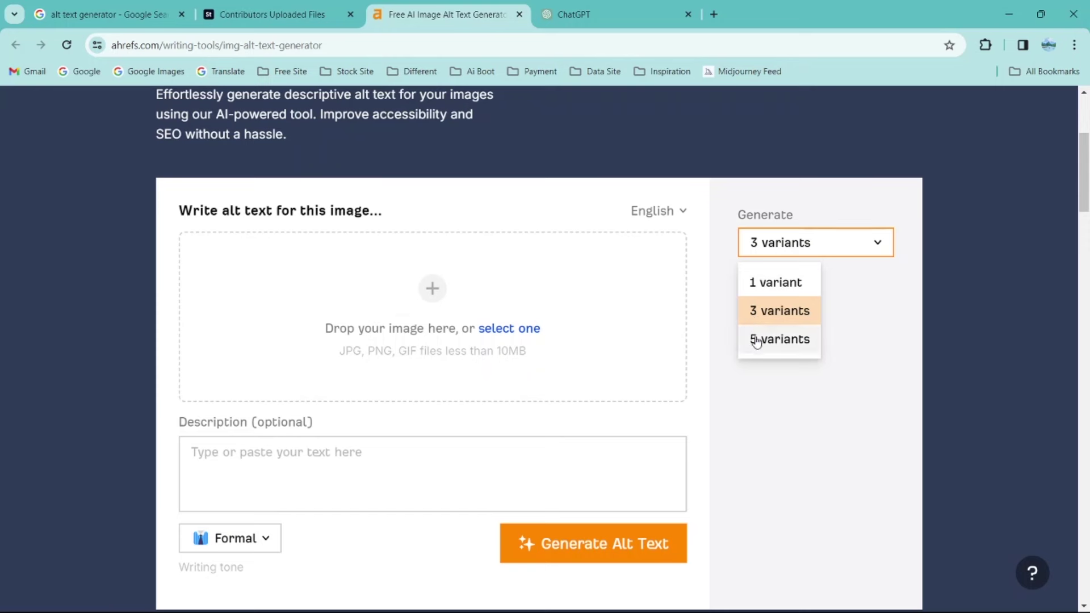
left_click(756, 282)
scroll(763, 281, "down", 1)
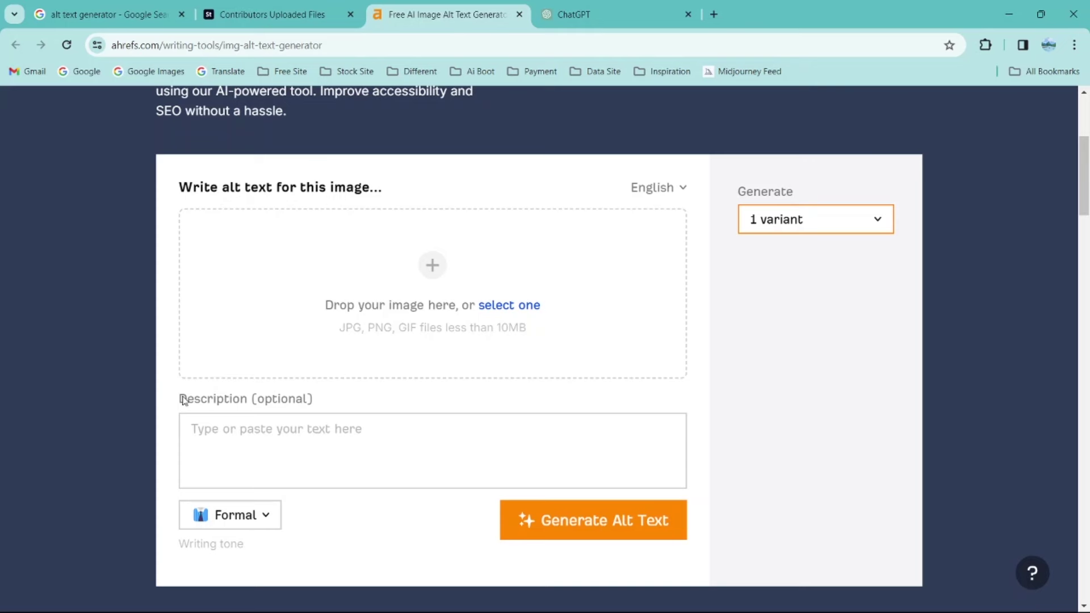
scroll(182, 399, "down", 1)
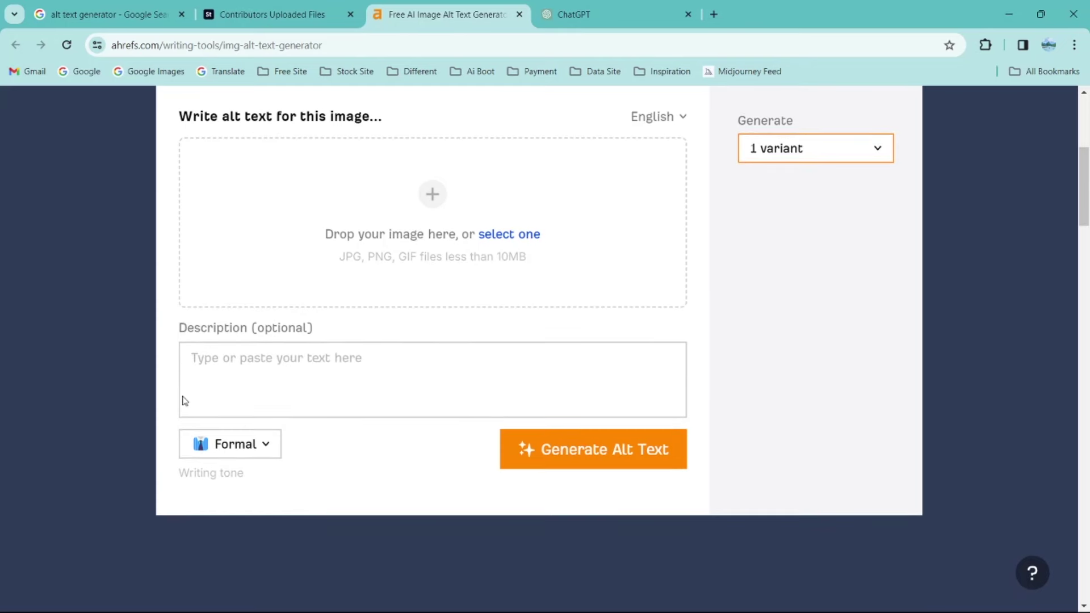
- Pick Professional in the writing tone dropdown
left_click(265, 444)
scroll(373, 447, "down", 1)
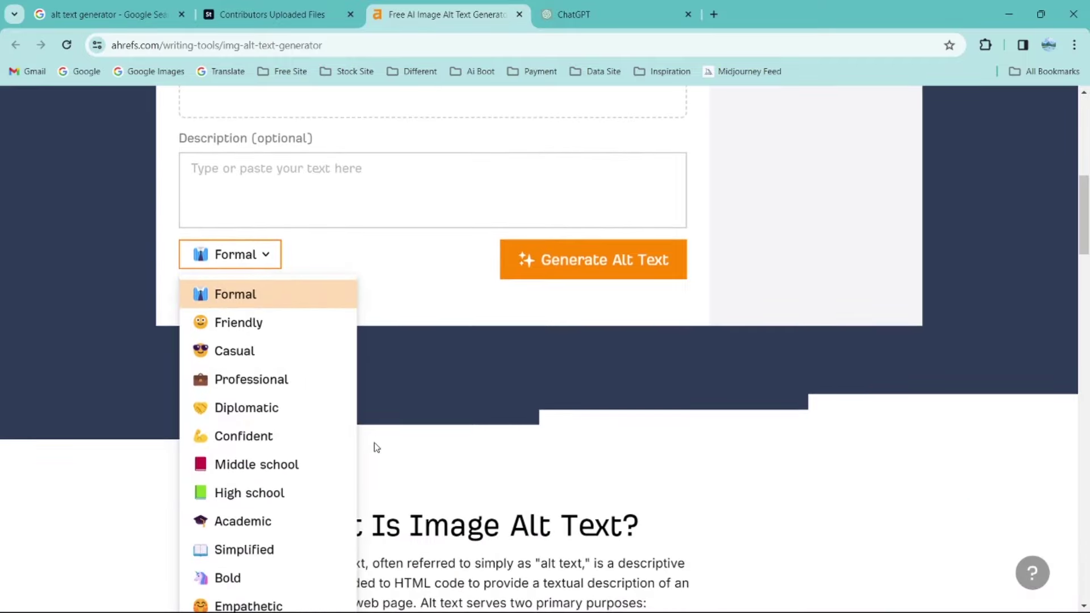
scroll(373, 448, "down", 1)
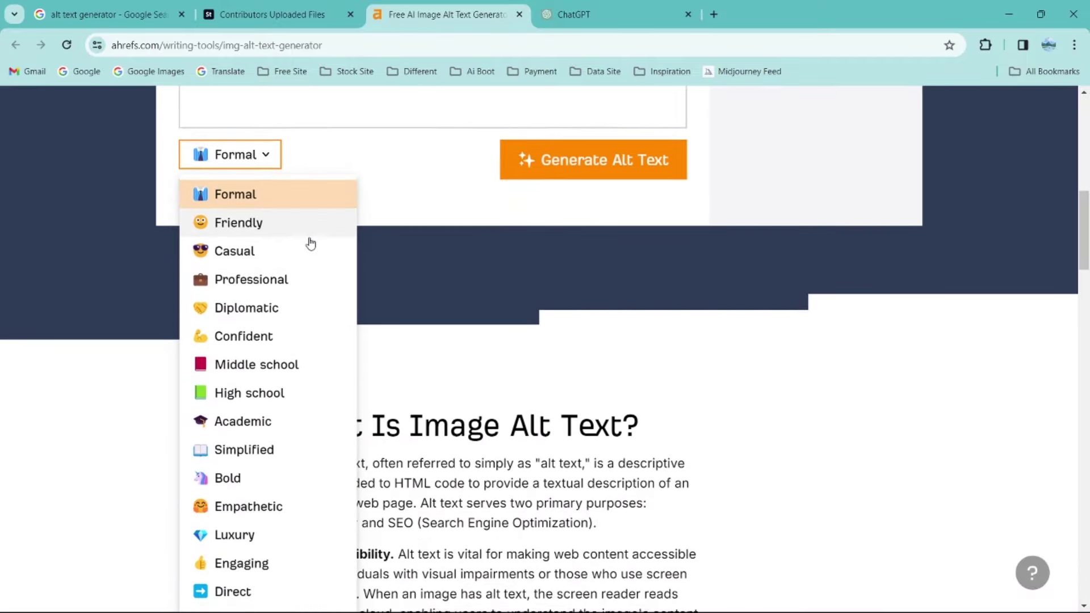
scroll(309, 242, "down", 1)
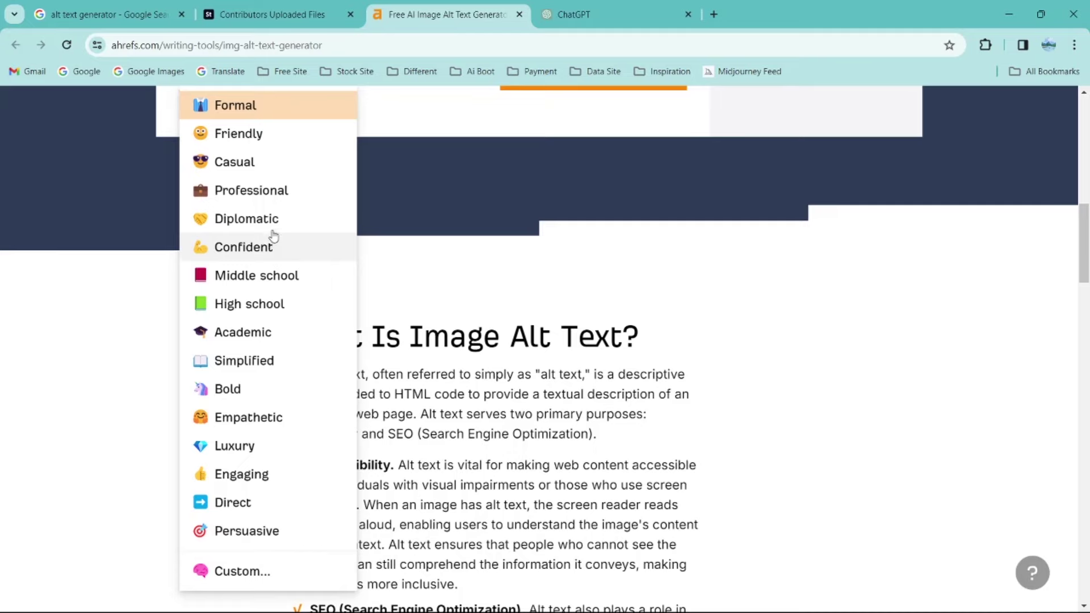
left_click(284, 191)
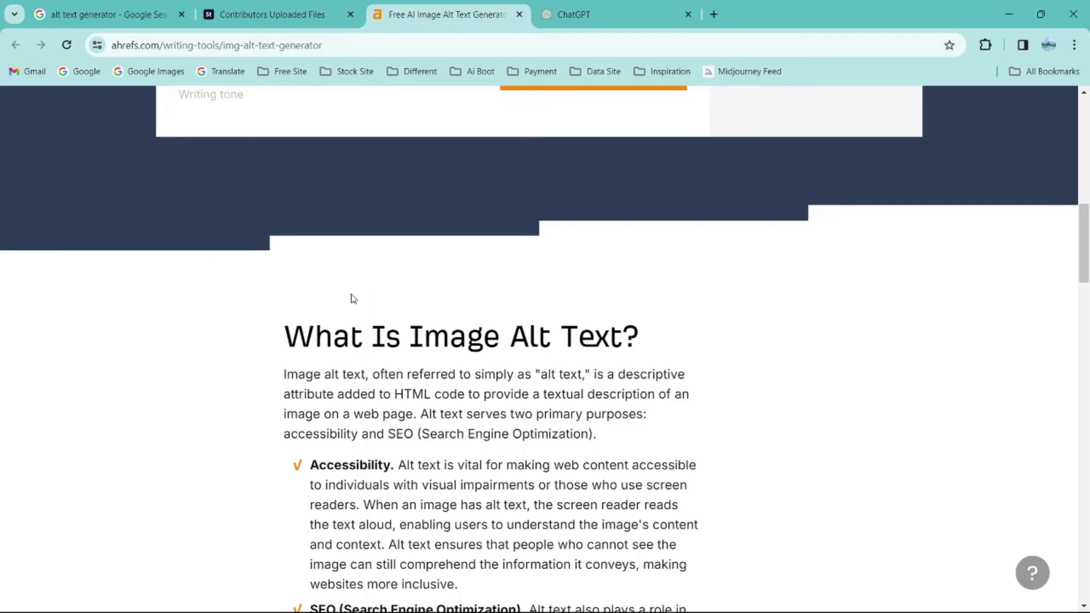
scroll(352, 296, "up", 5)
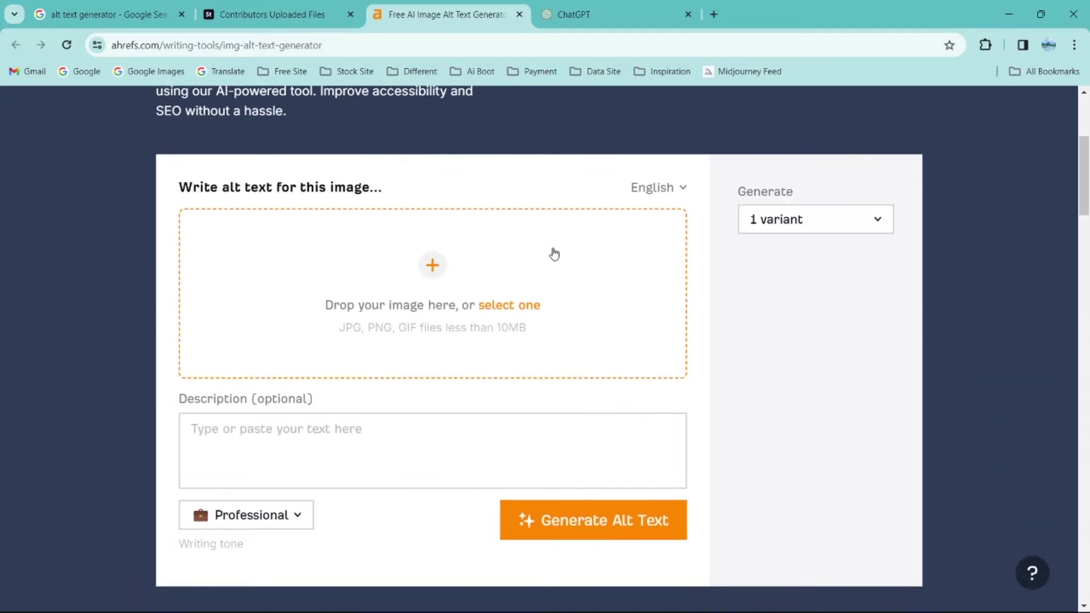
- Upload Orignal.png and generate a 17-word Professional alt text for the sundae
left_click(552, 253)
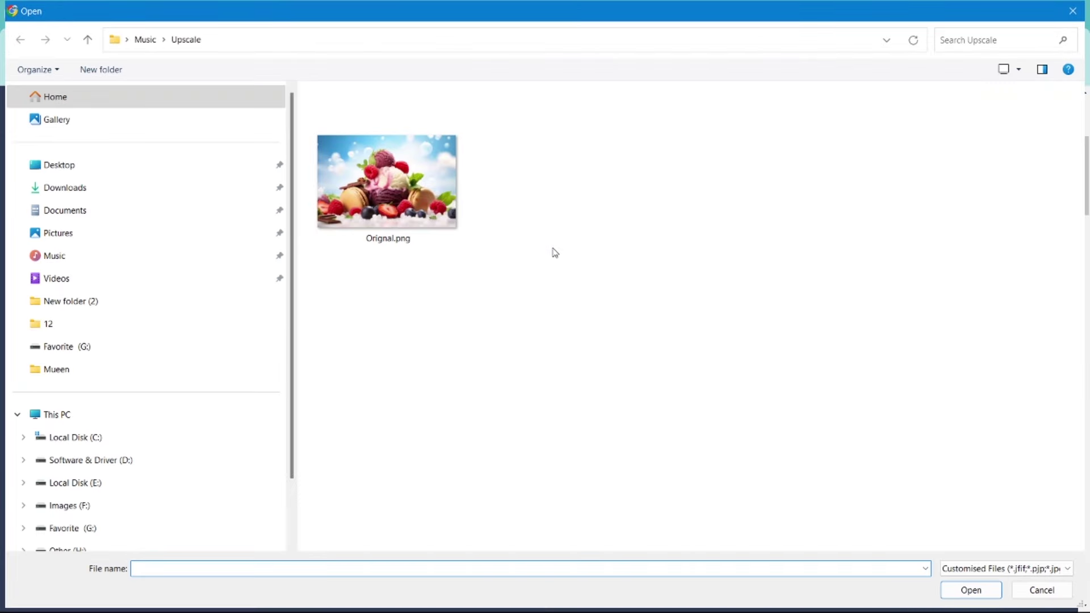
double_click(369, 250)
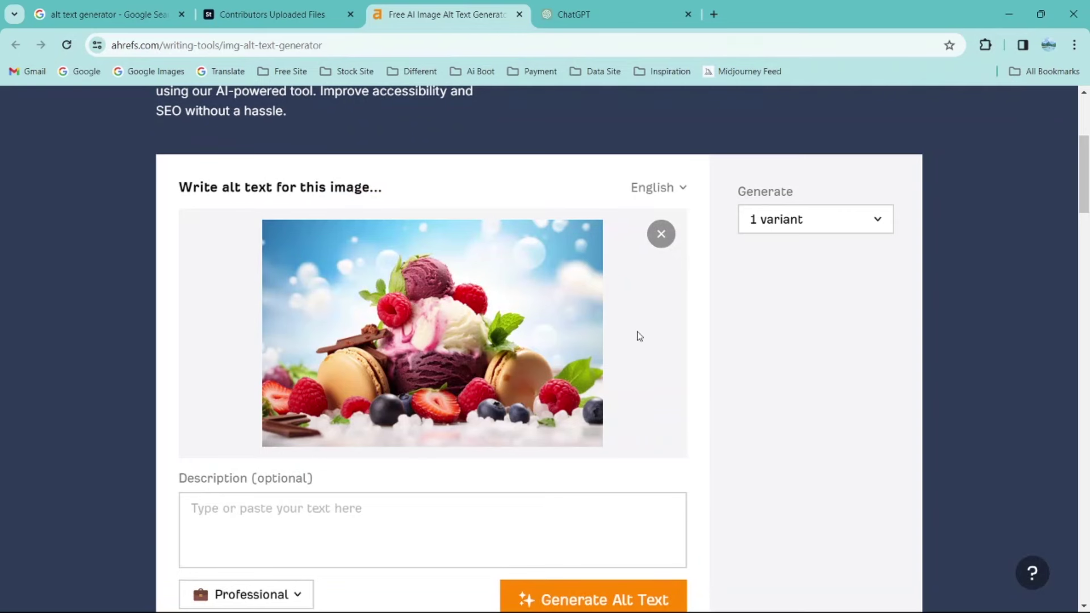
scroll(639, 336, "down", 2)
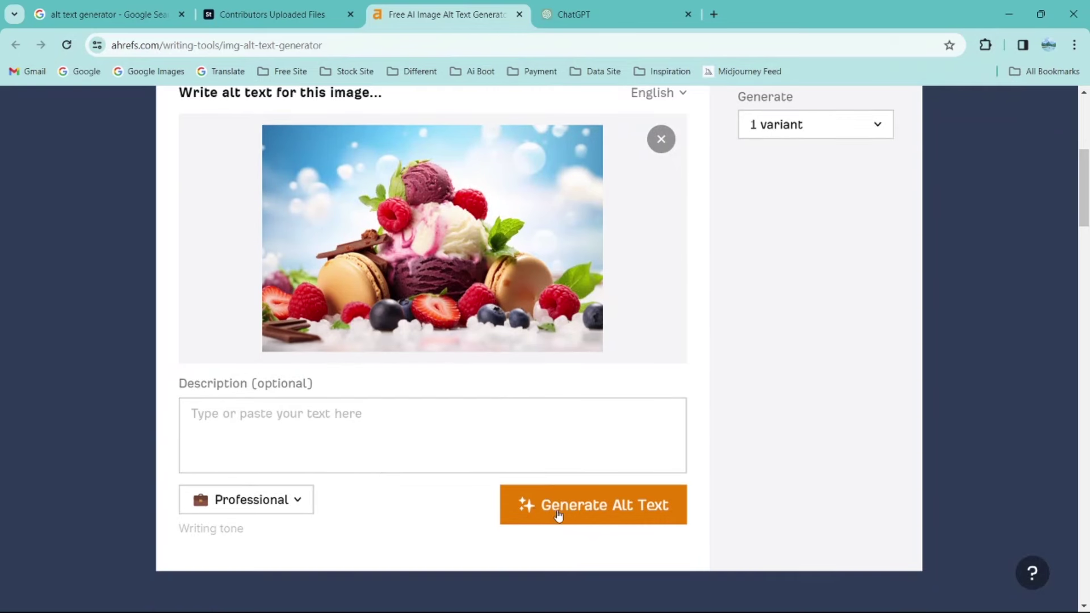
left_click(599, 511)
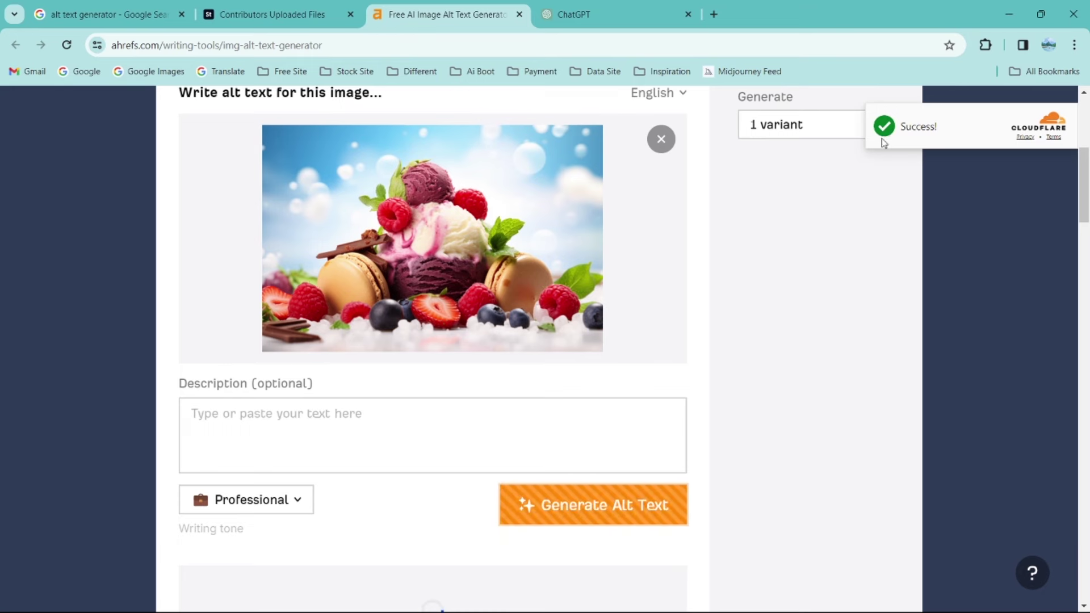
scroll(828, 206, "down", 2)
scroll(800, 238, "down", 2)
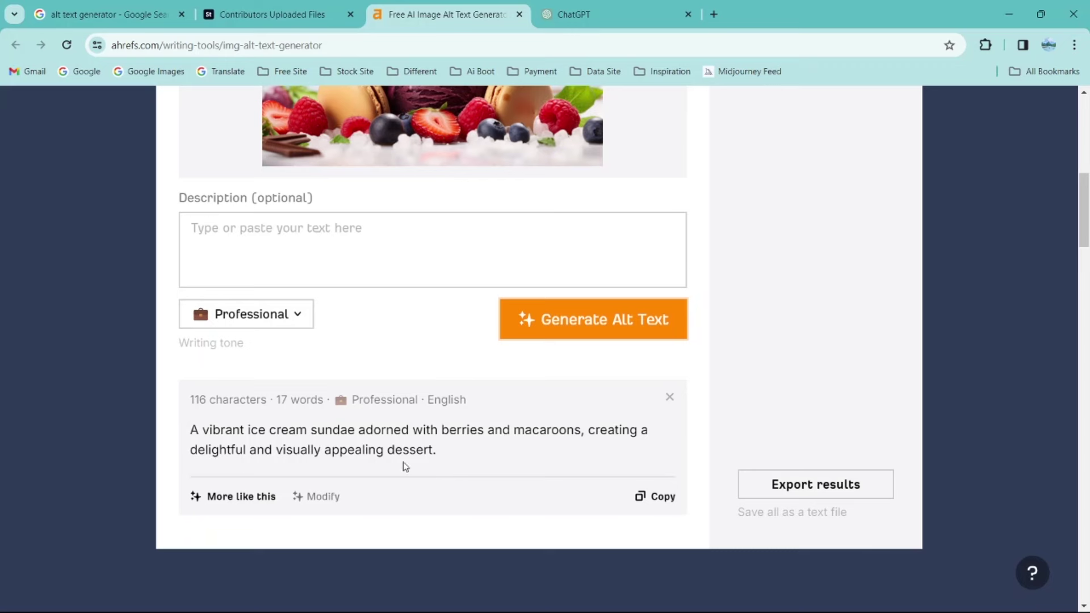
scroll(415, 466, "up", 3)
scroll(415, 465, "up", 2)
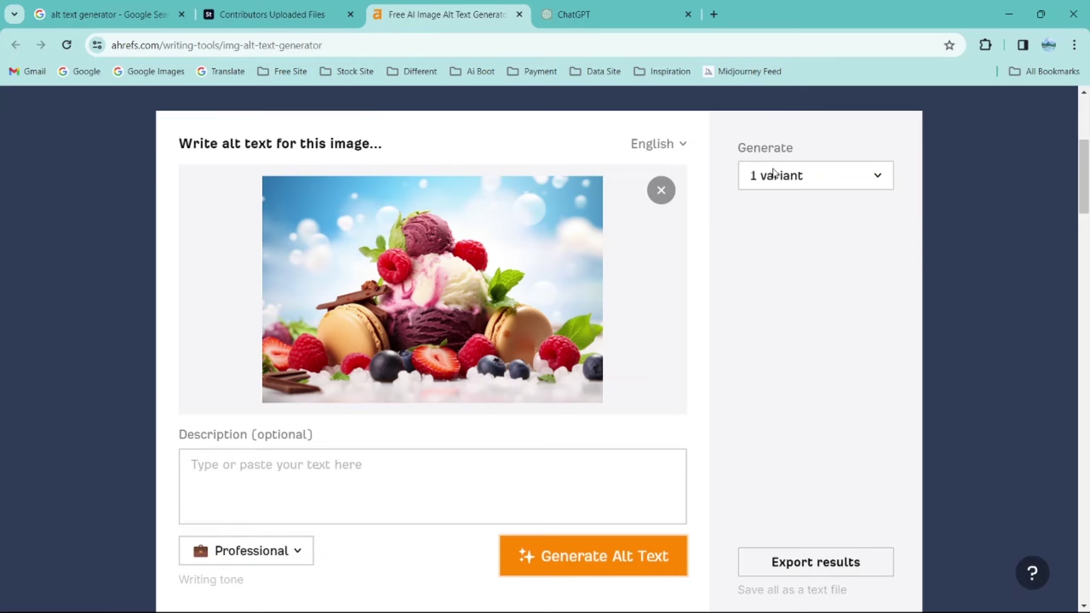
left_click(812, 180)
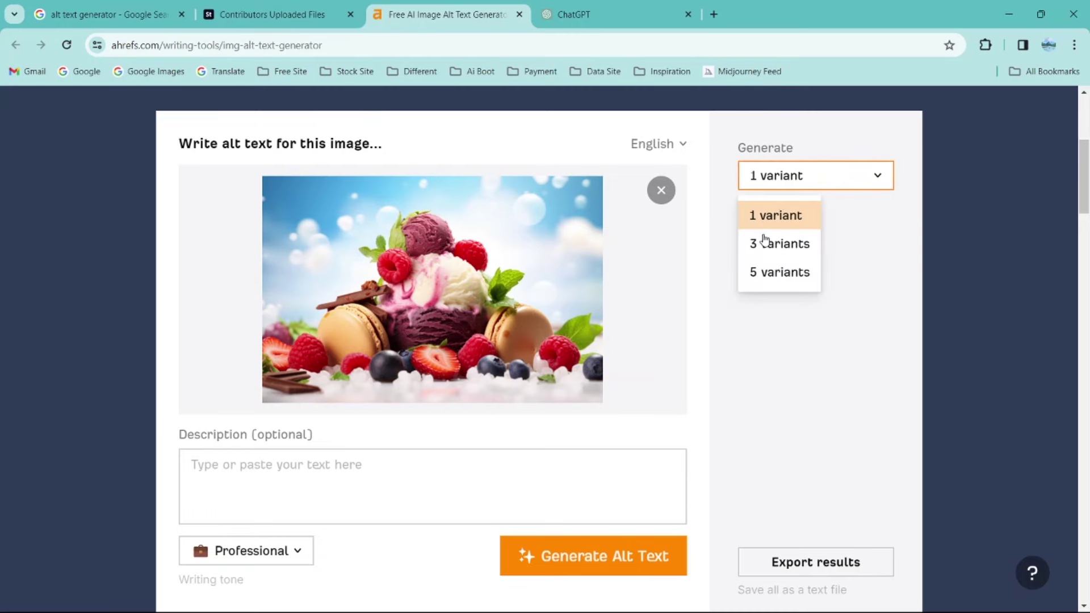
- Switch Generate to 5 variants and request new alt text for the image
left_click(766, 272)
scroll(761, 273, "down", 2)
left_click(652, 434)
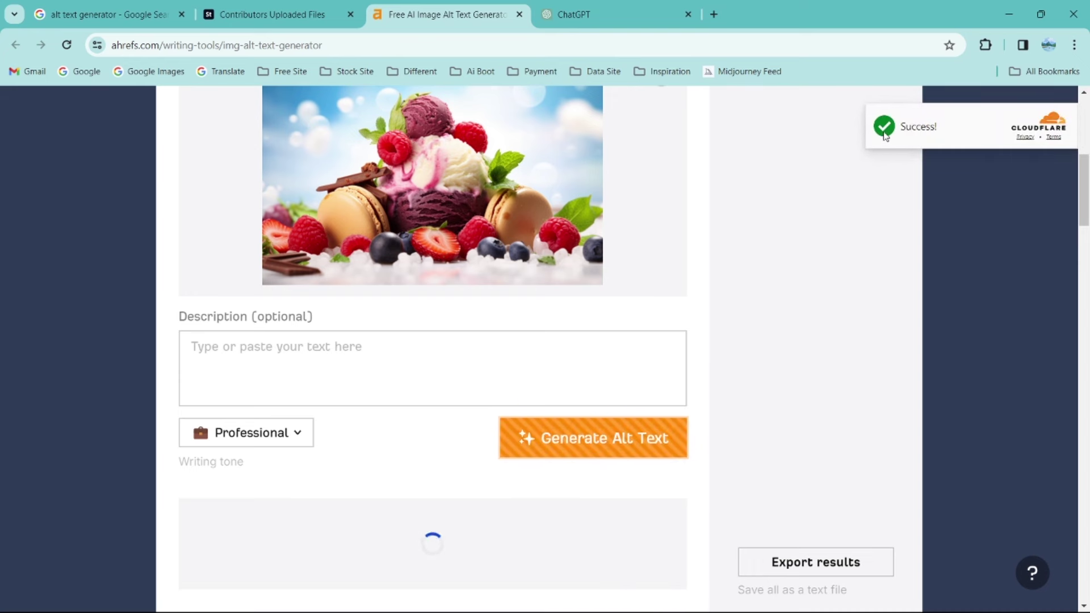
scroll(846, 193, "down", 1)
scroll(795, 284, "down", 1)
scroll(704, 258, "up", 1)
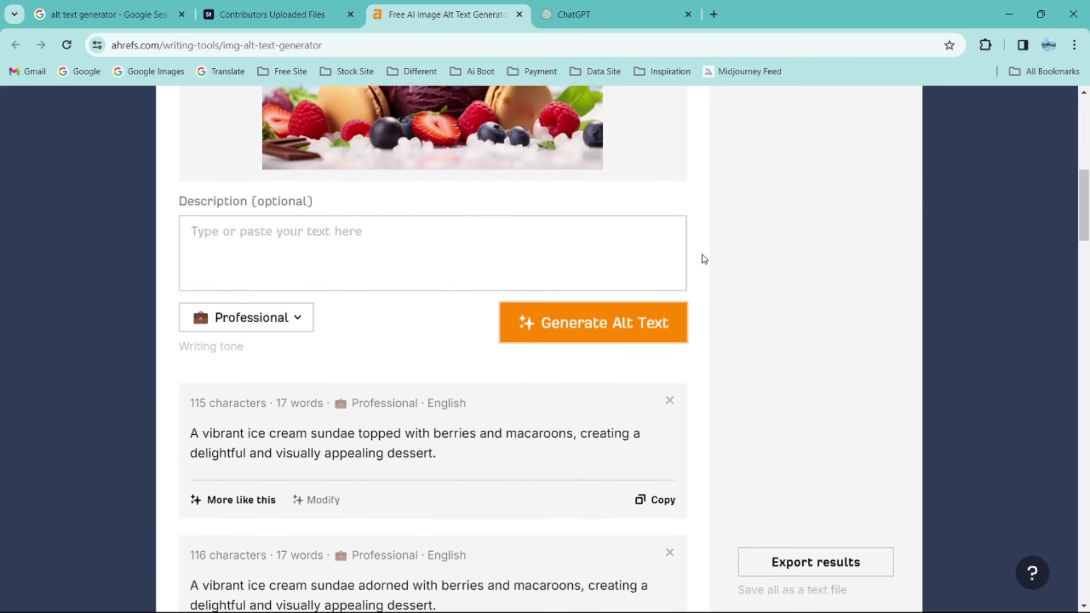
scroll(738, 239, "up", 4)
scroll(764, 219, "up", 1)
scroll(791, 222, "down", 1)
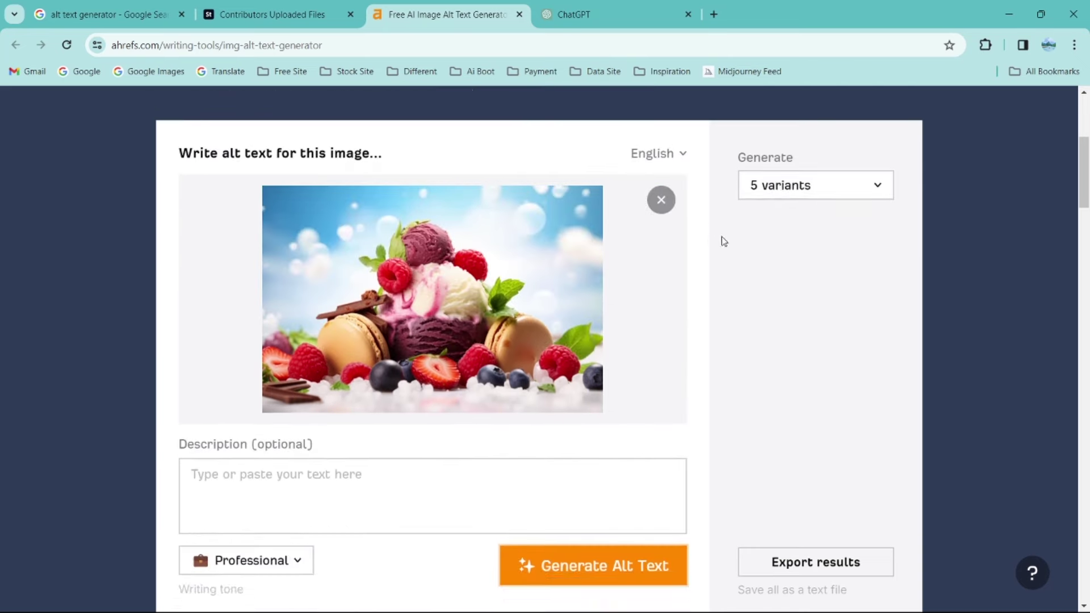
scroll(721, 238, "down", 3)
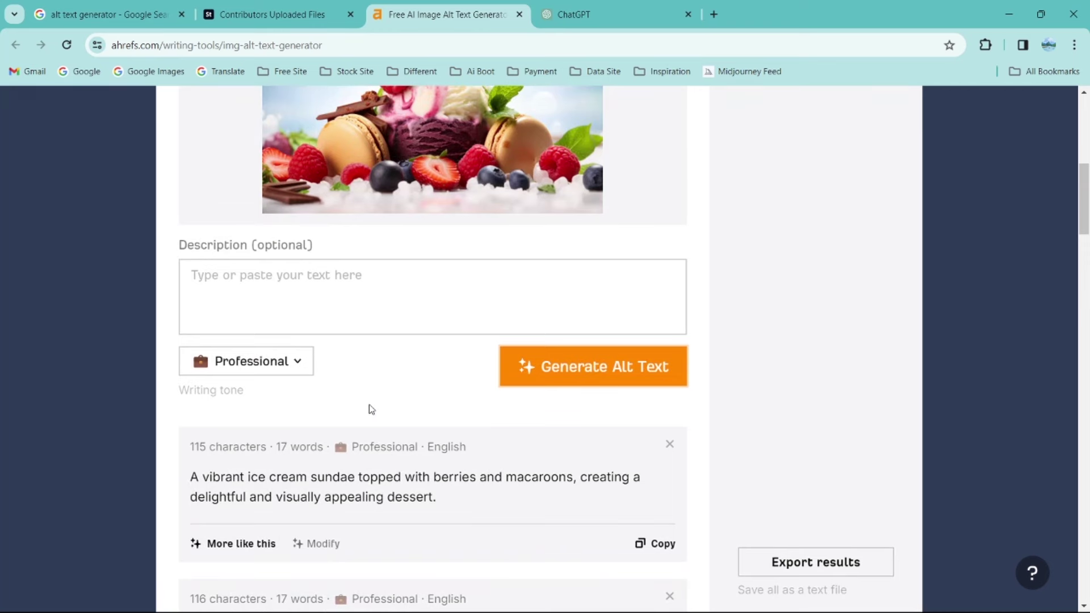
scroll(449, 414, "up", 2)
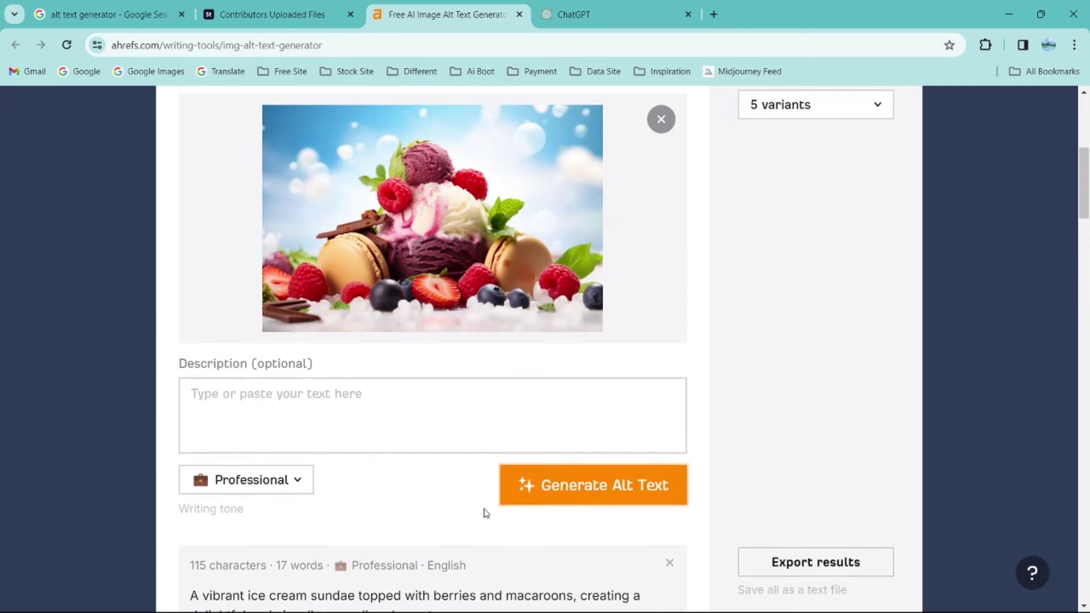
- Regenerate to get the numbered list of five Professional alt text variants
left_click(556, 497)
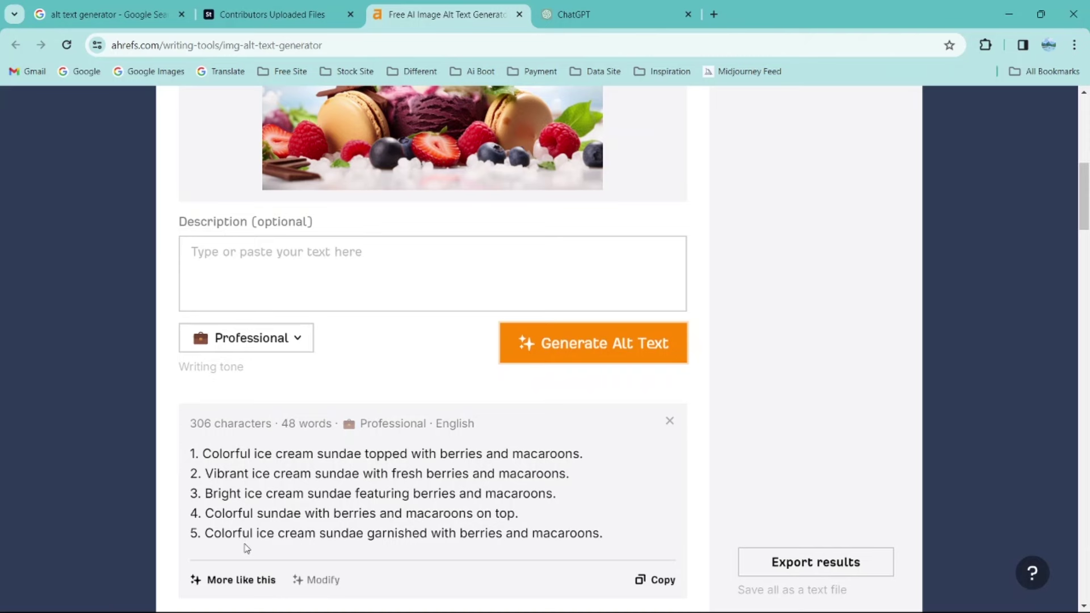
scroll(381, 469, "down", 2)
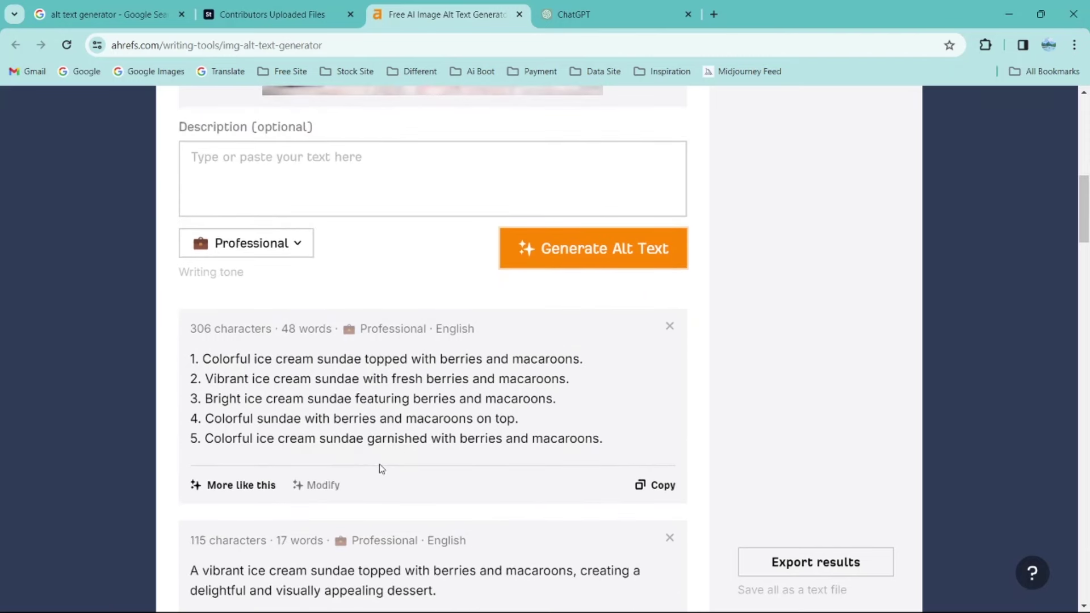
scroll(379, 469, "up", 3)
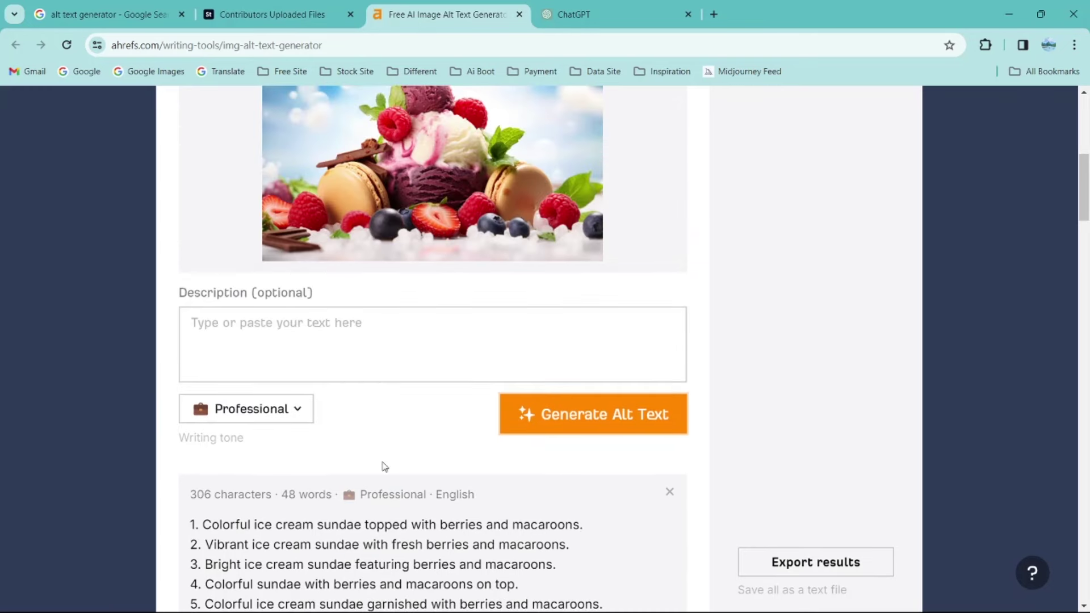
scroll(383, 466, "down", 2)
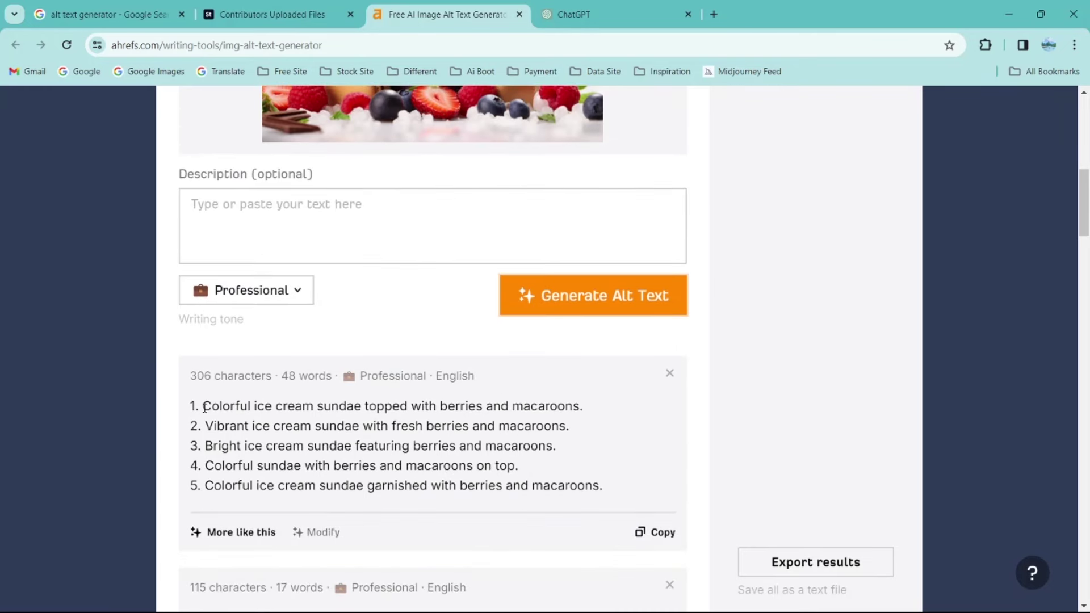
- Copy result line 1, 'Colorful ice cream sundae topped with berries and macaroons.'
left_click_drag(203, 406, 588, 407)
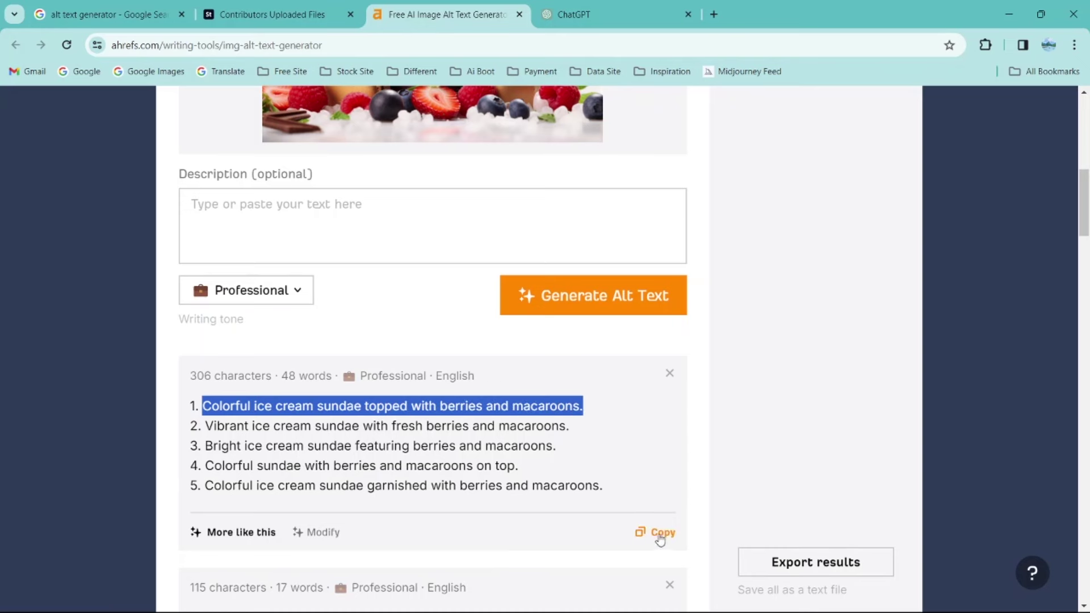
scroll(659, 541, "down", 1)
scroll(669, 380, "down", 2)
scroll(472, 369, "down", 2)
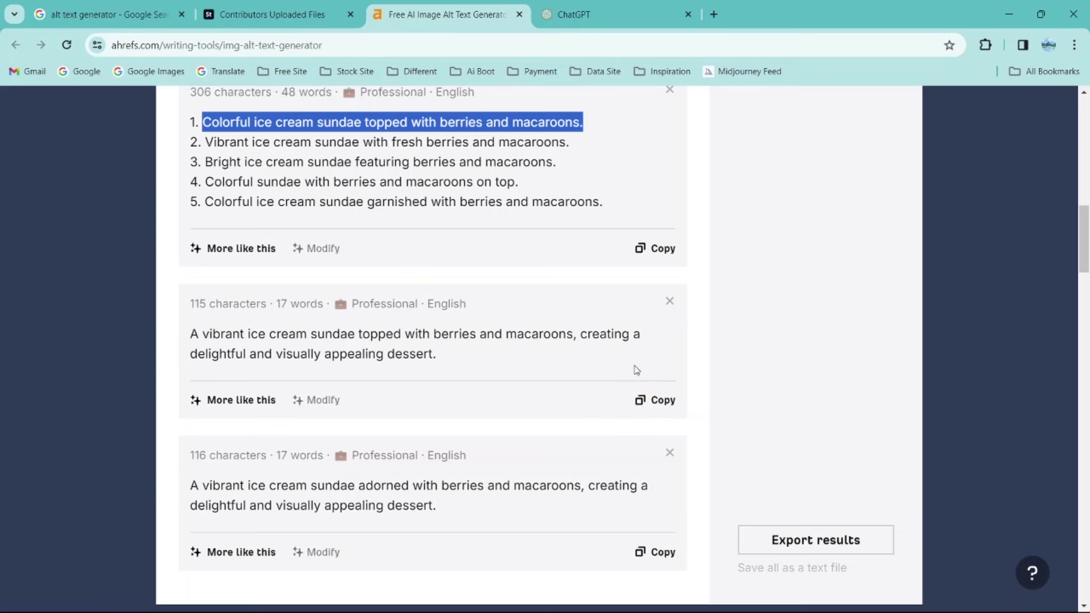
scroll(591, 394, "up", 2)
scroll(589, 391, "up", 2)
left_click(260, 362)
left_click_drag(202, 359, 610, 364)
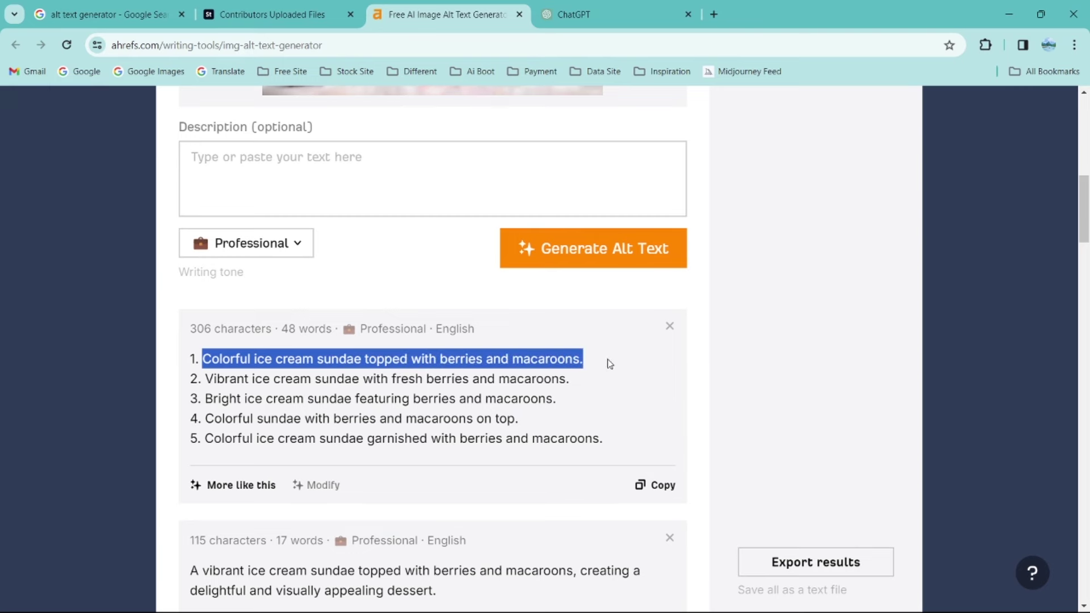
right_click(406, 352)
left_click(429, 367)
left_click(266, 14)
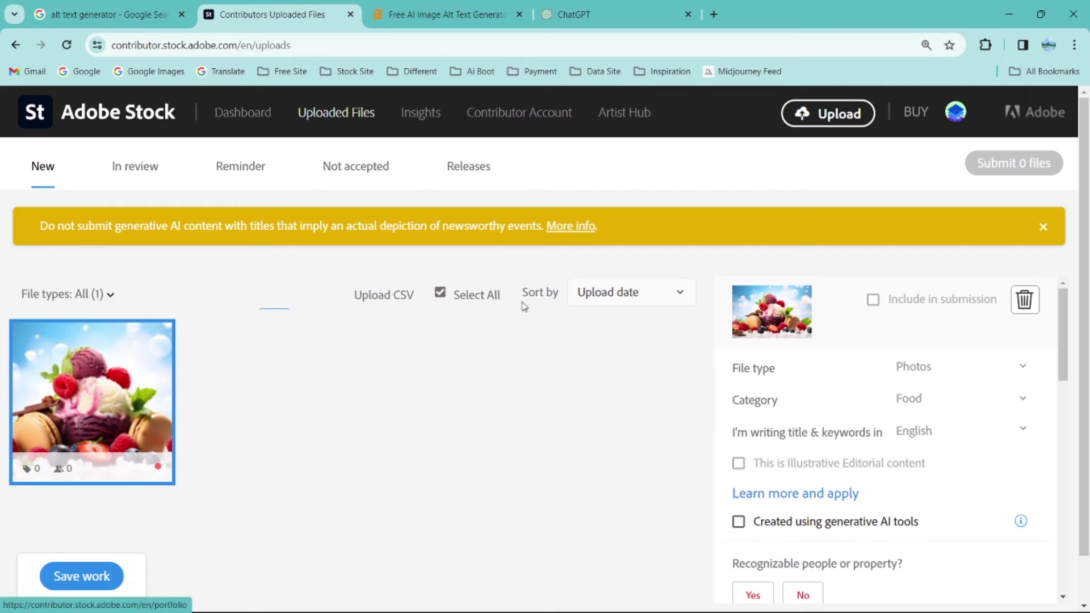
- Tick 'Created using generative AI tools' and 'People and Property are fictional'
scroll(937, 369, "down", 1)
scroll(937, 368, "down", 2)
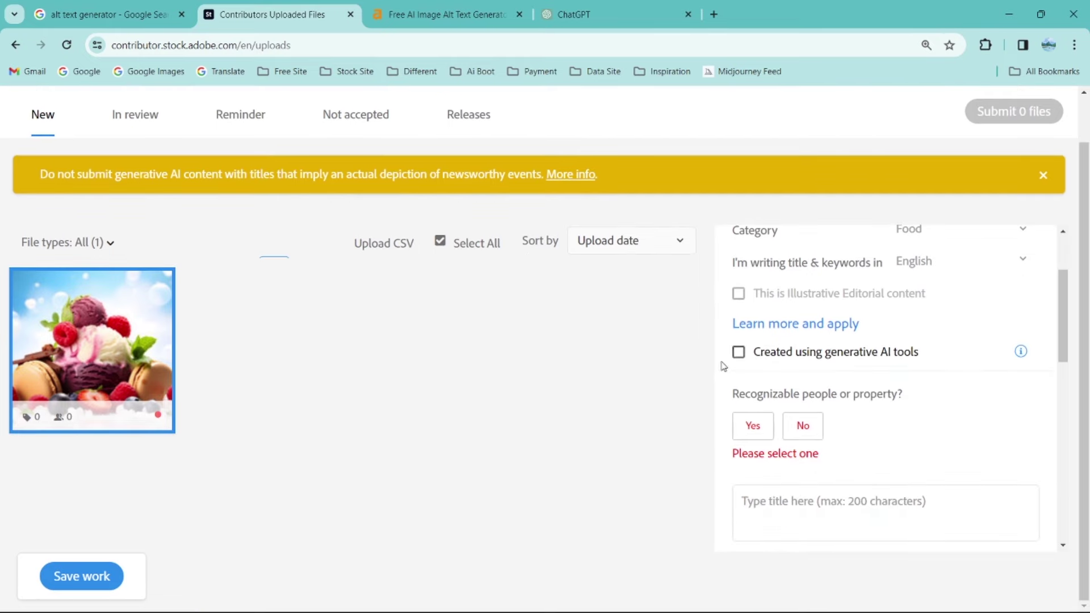
left_click(739, 352)
scroll(749, 349, "down", 1)
left_click(758, 343)
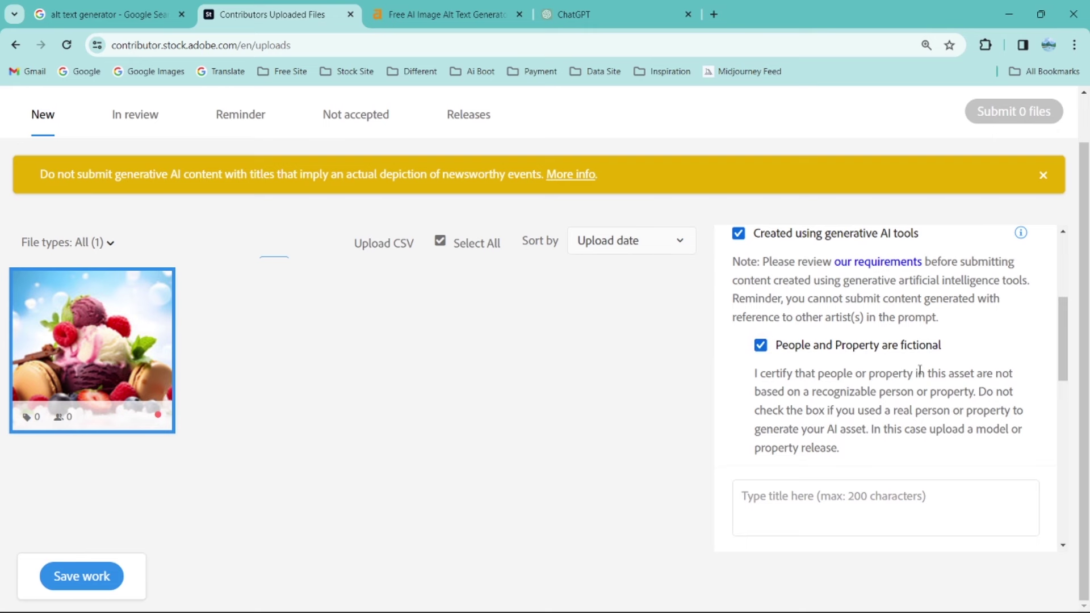
scroll(919, 366, "down", 3)
scroll(919, 366, "down", 1)
- Paste the copied alt text into the sundae image's title field
scroll(919, 366, "up", 1)
left_click(831, 340)
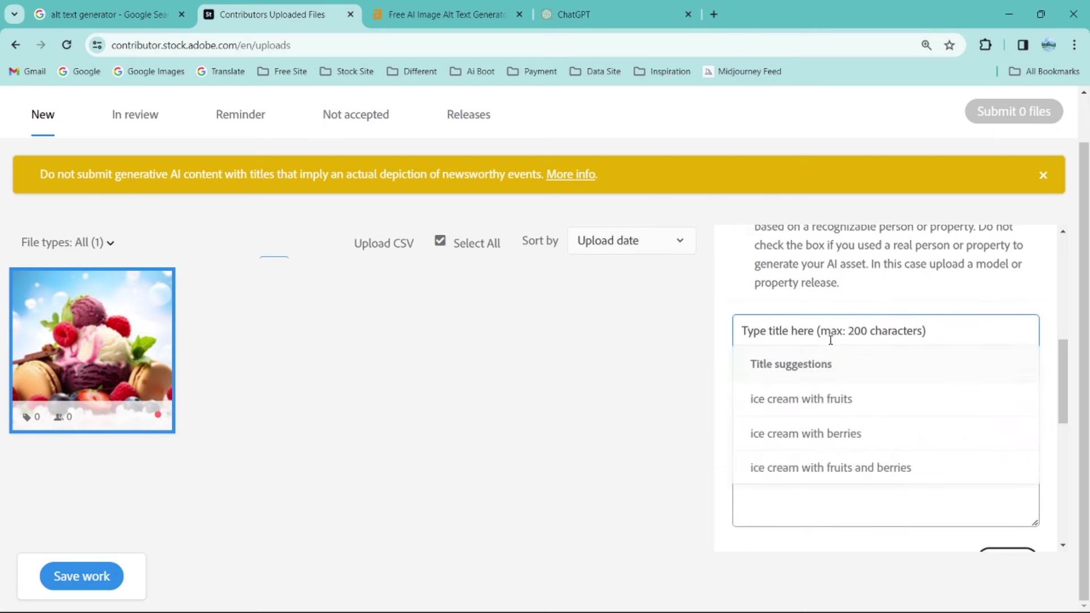
key("ctrl+v")
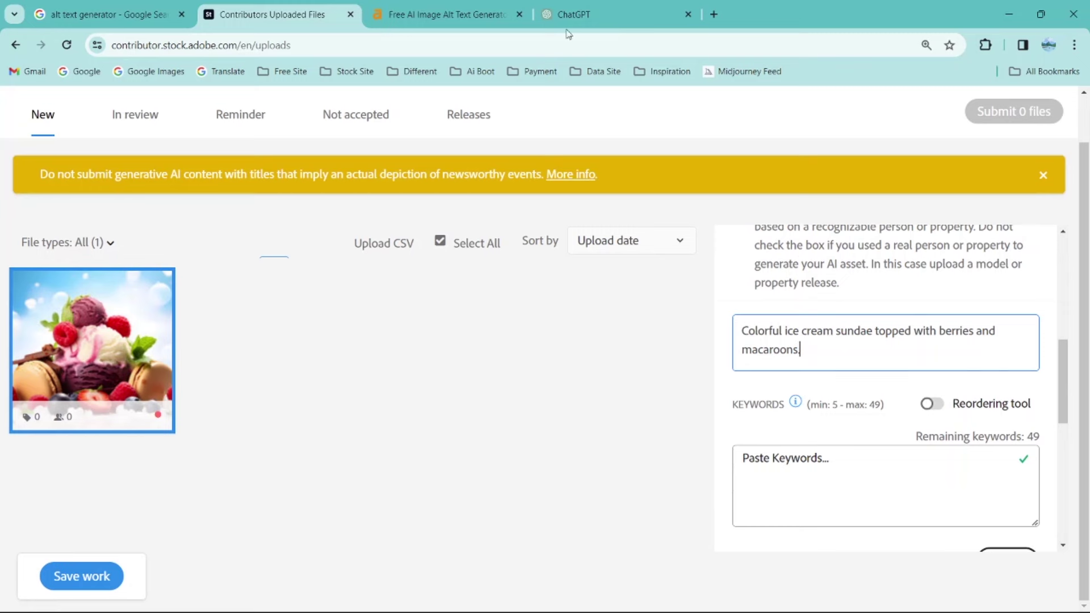
scroll(823, 307, "down", 3)
scroll(863, 341, "down", 2)
scroll(877, 349, "up", 2)
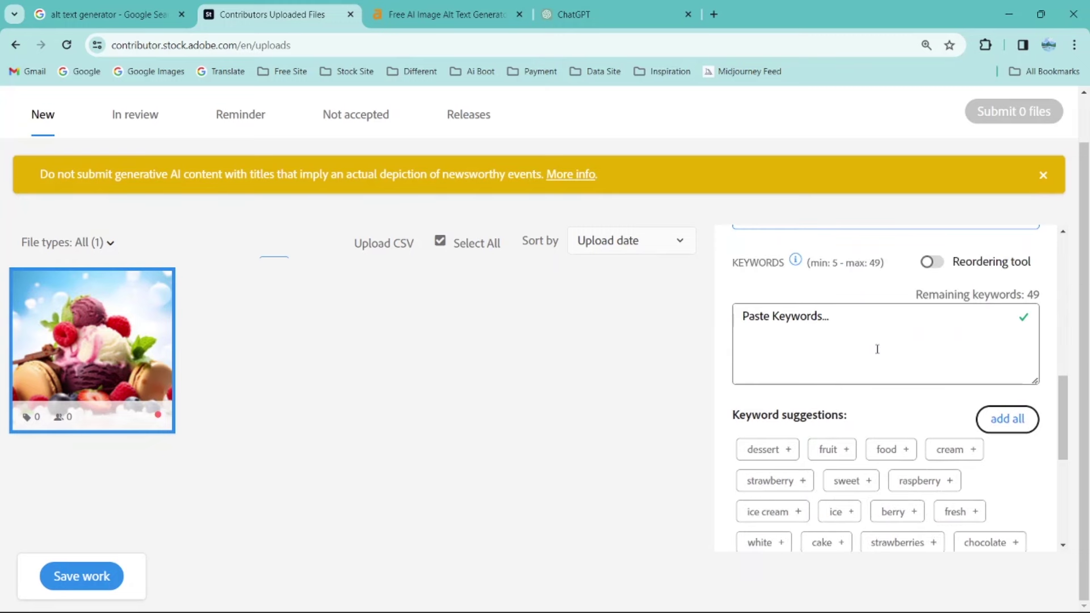
left_click(562, 4)
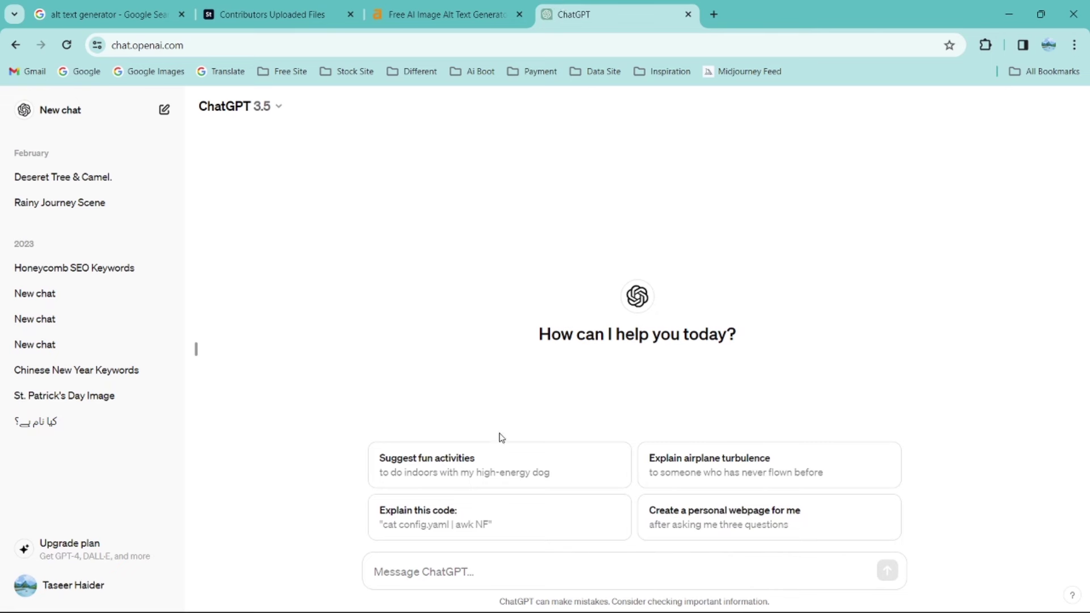
- Paste the sundae title into the Message ChatGPT box
left_click(465, 573)
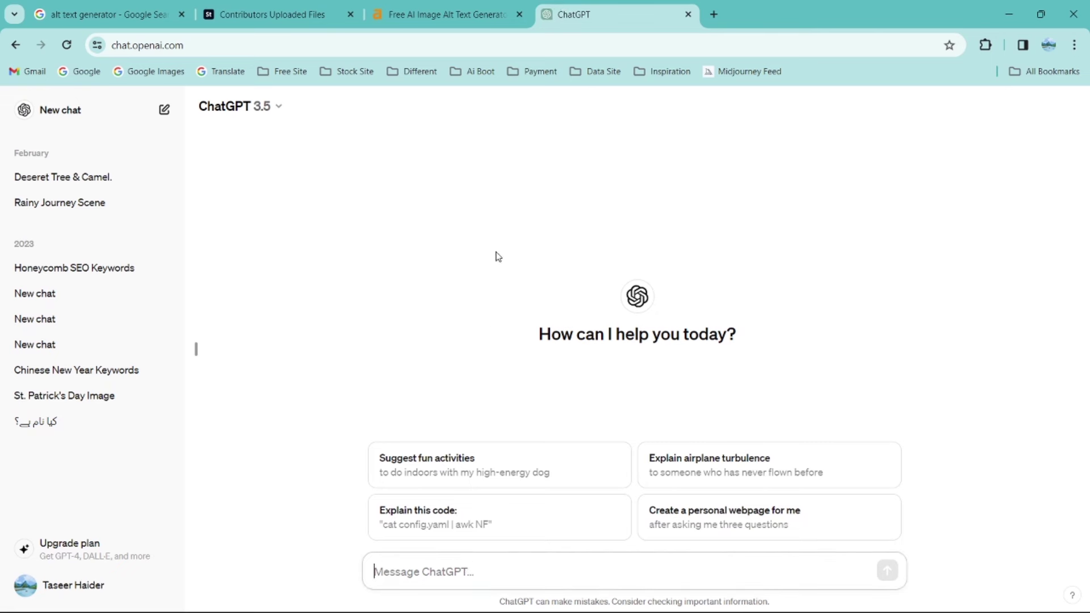
key("ctrl+v")
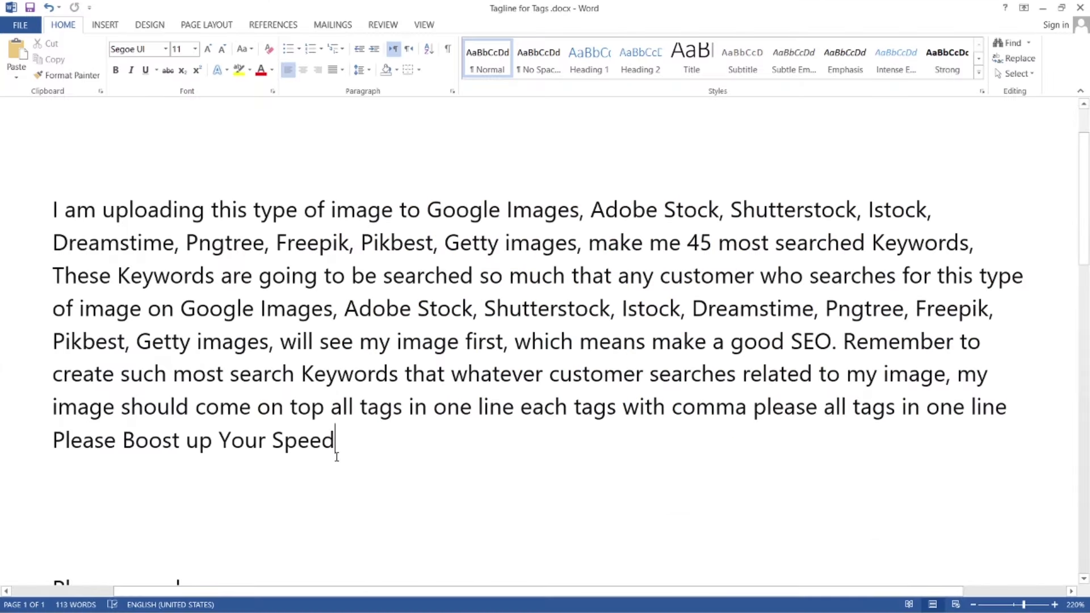
- Copy Word's 45-keyword request paragraph and return to ChatGPT
left_click_drag(336, 442, 40, 205)
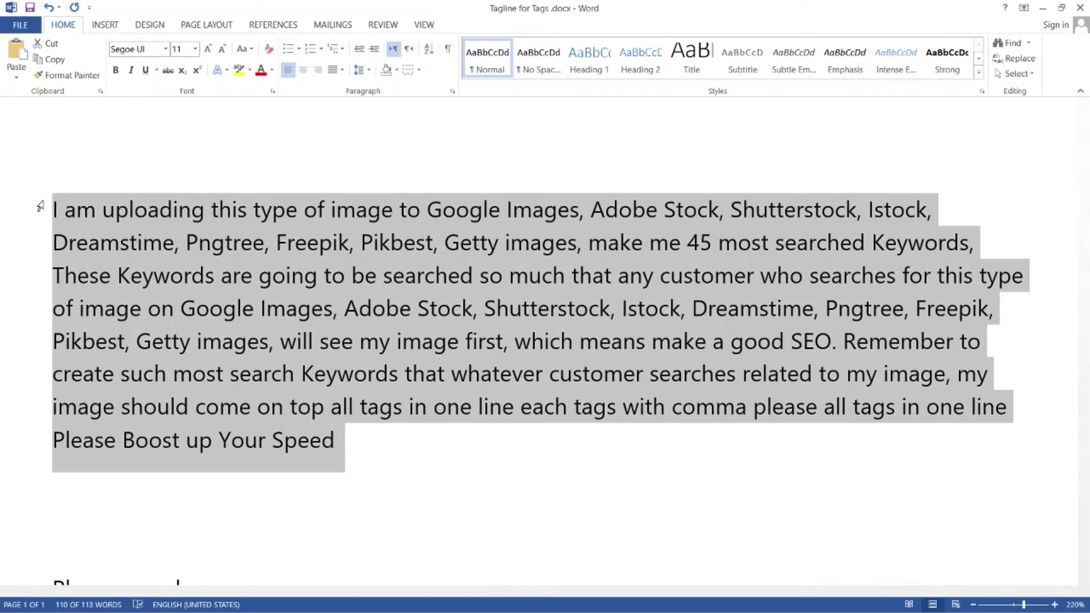
key("alt+Tab")
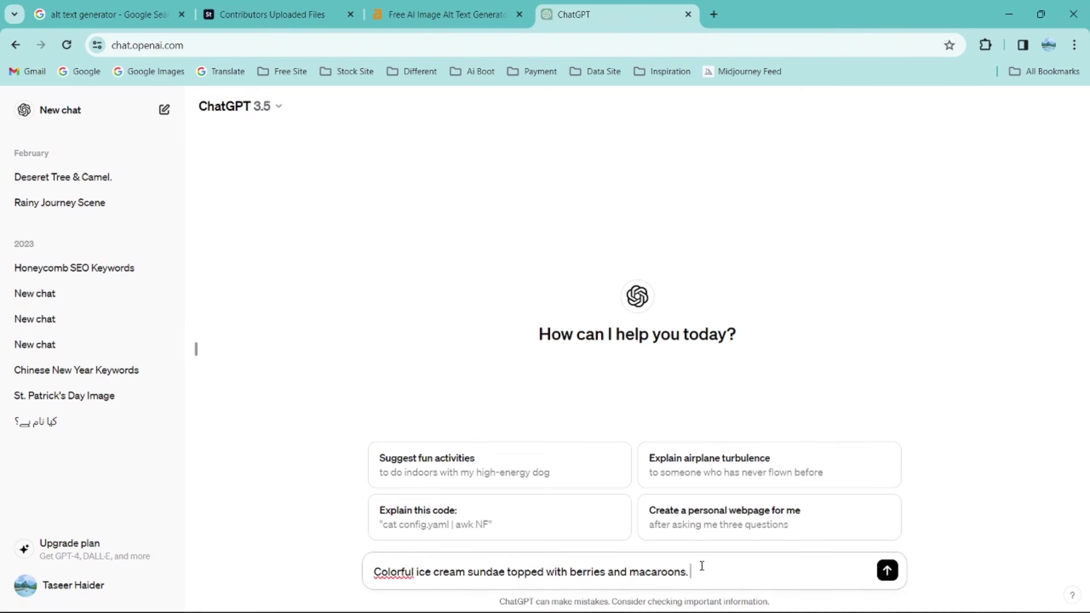
- Send the keyword prompt, then paste ChatGPT's 45 keywords into Adobe Stock's Keywords field
key("ctrl+v")
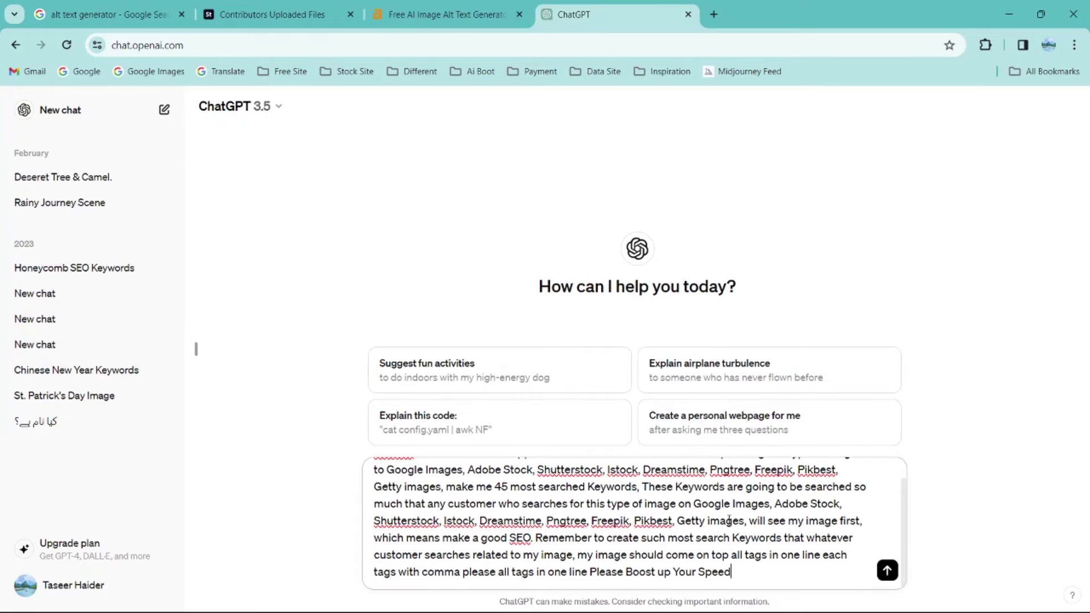
key("Return")
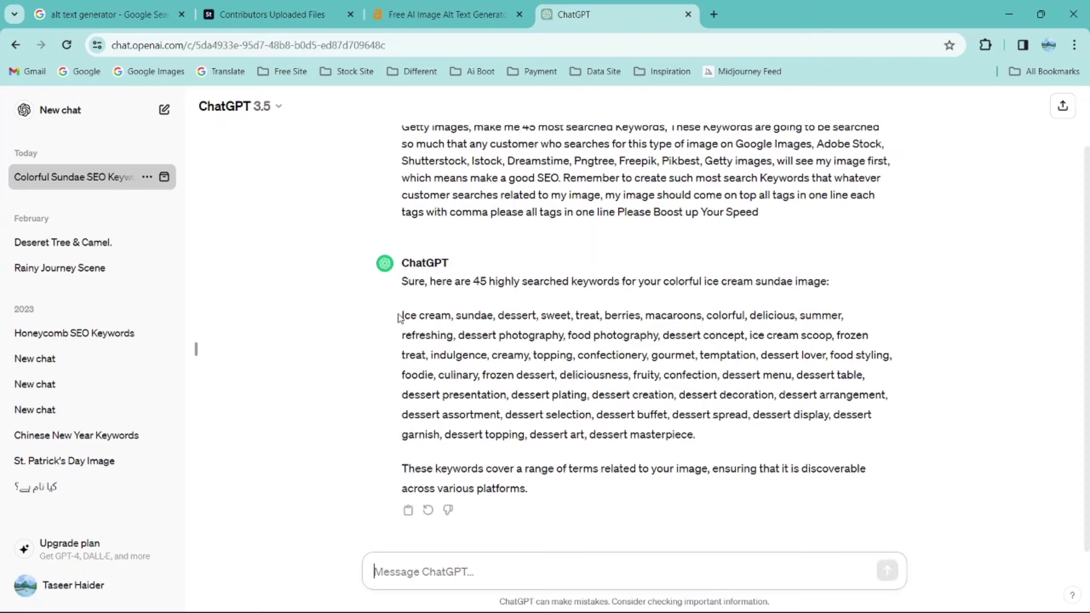
left_click_drag(400, 316, 708, 438)
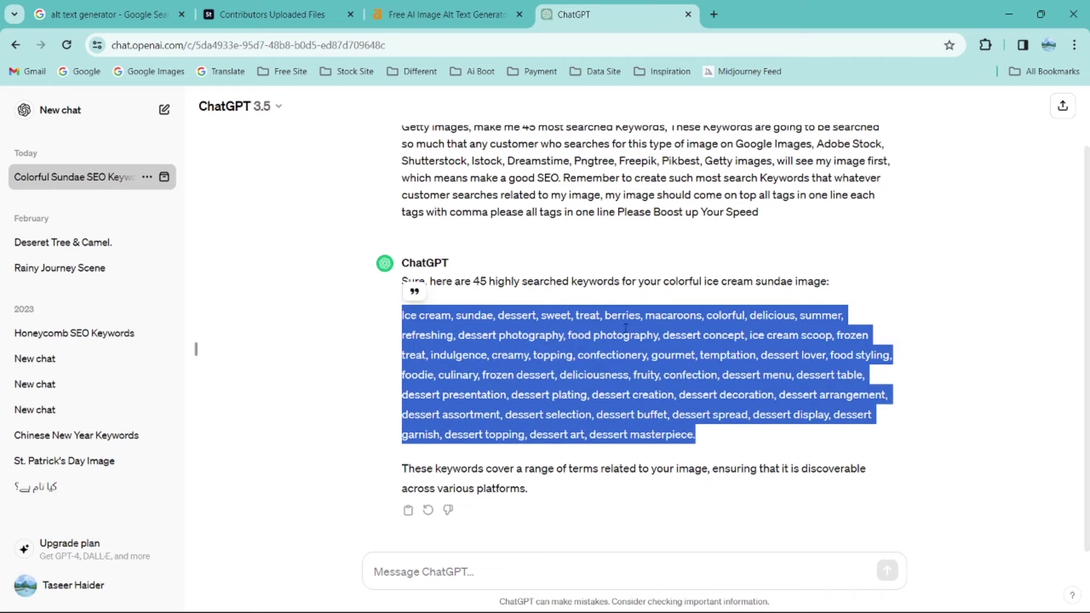
left_click(273, 14)
left_click(875, 345)
key("ctrl+v")
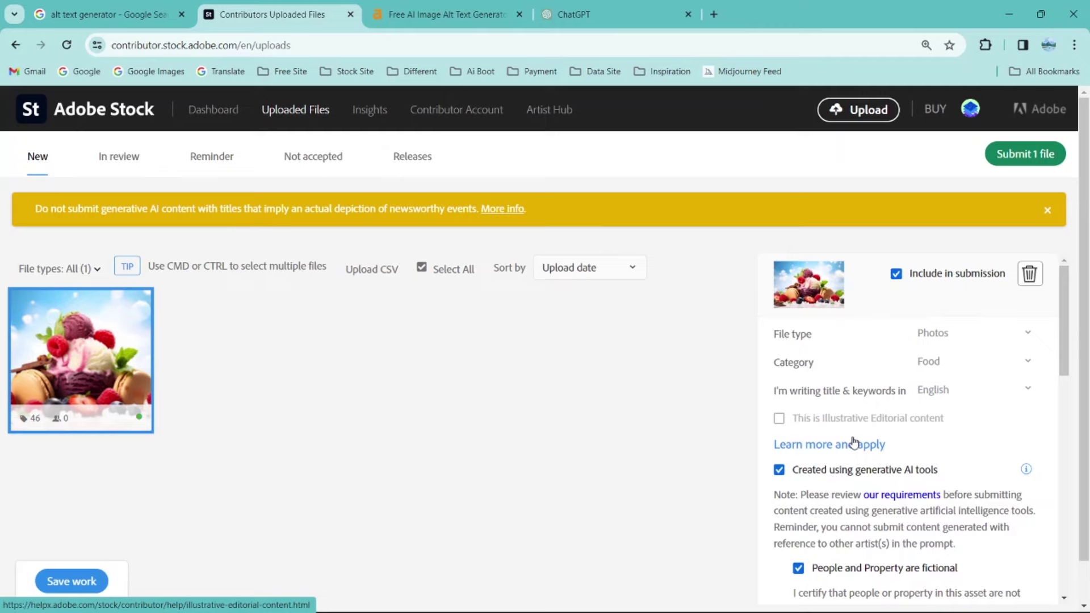
- Return to the Ahrefs alt text generator page and scroll back to the sundae image
left_click(446, 14)
scroll(667, 418, "up", 3)
scroll(641, 402, "up", 3)
scroll(653, 373, "down", 2)
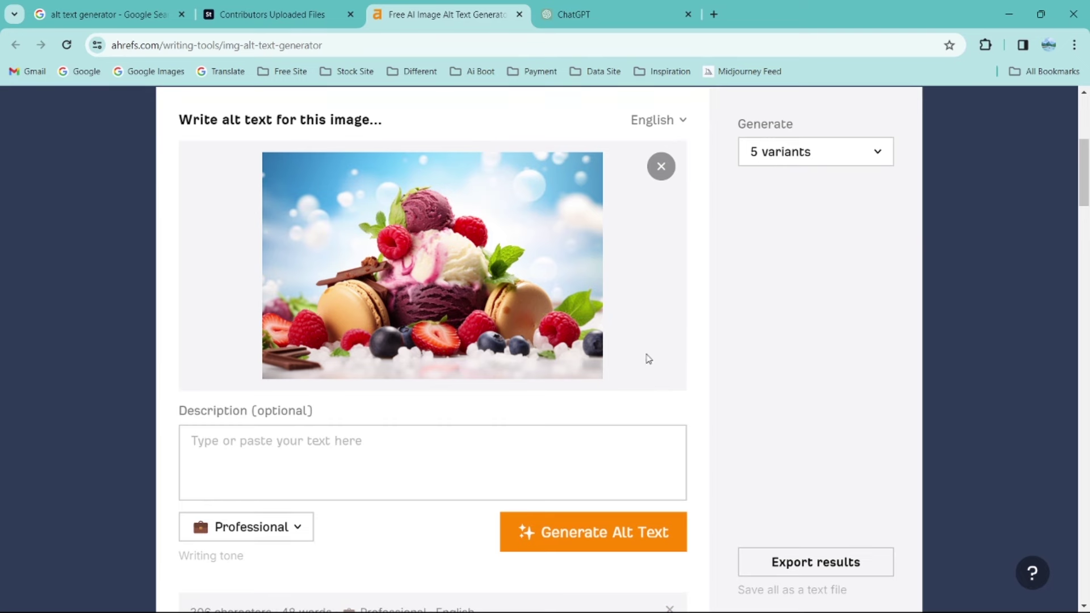
- Open the Ahrefs generator result from the Google search results in a new tab
scroll(628, 341, "up", 3)
scroll(628, 341, "up", 3)
left_click(108, 14)
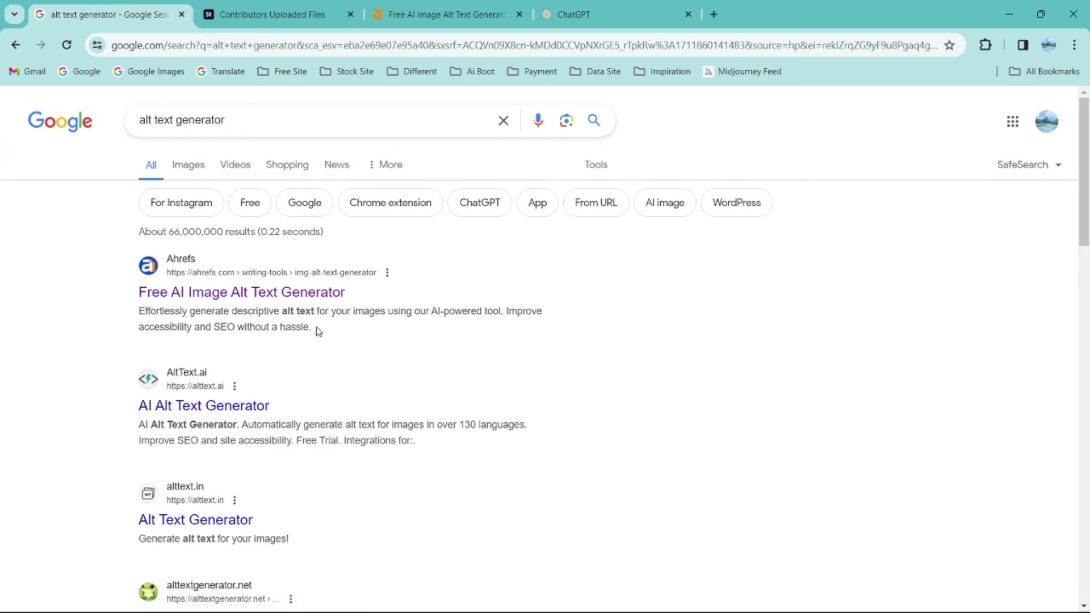
middle_click(312, 292)
left_click(312, 5)
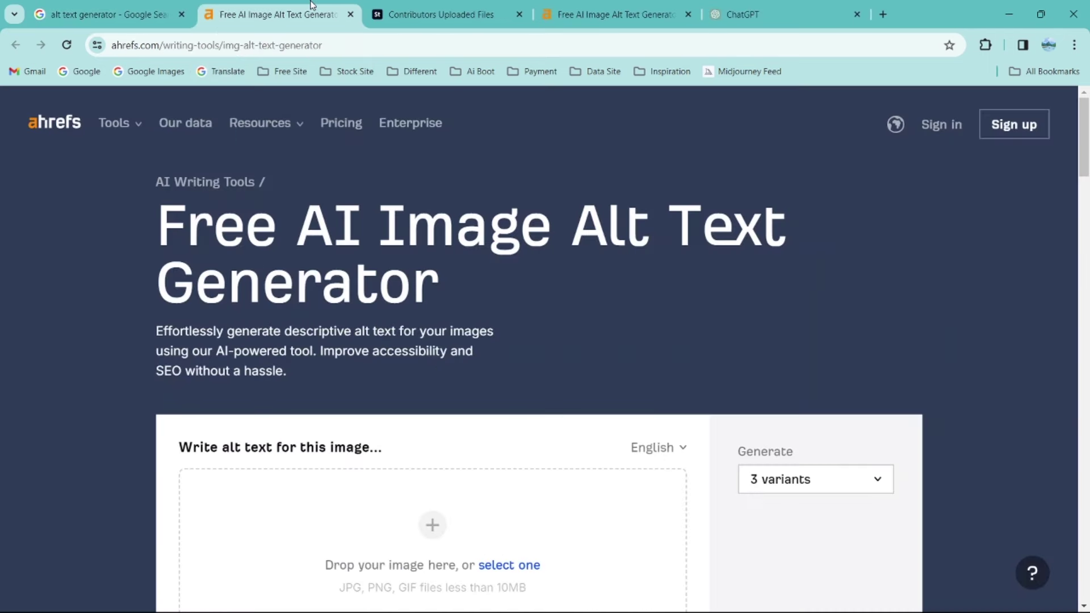
- Change the generator's variant count to 5, then back to 3, and finally to 1
scroll(453, 323, "down", 5)
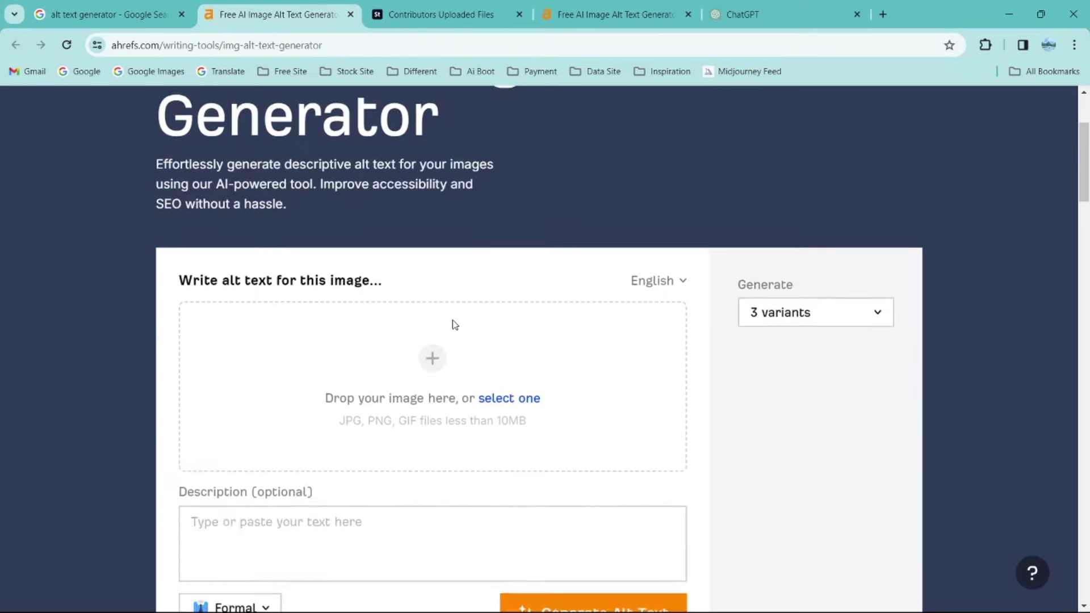
left_click(790, 195)
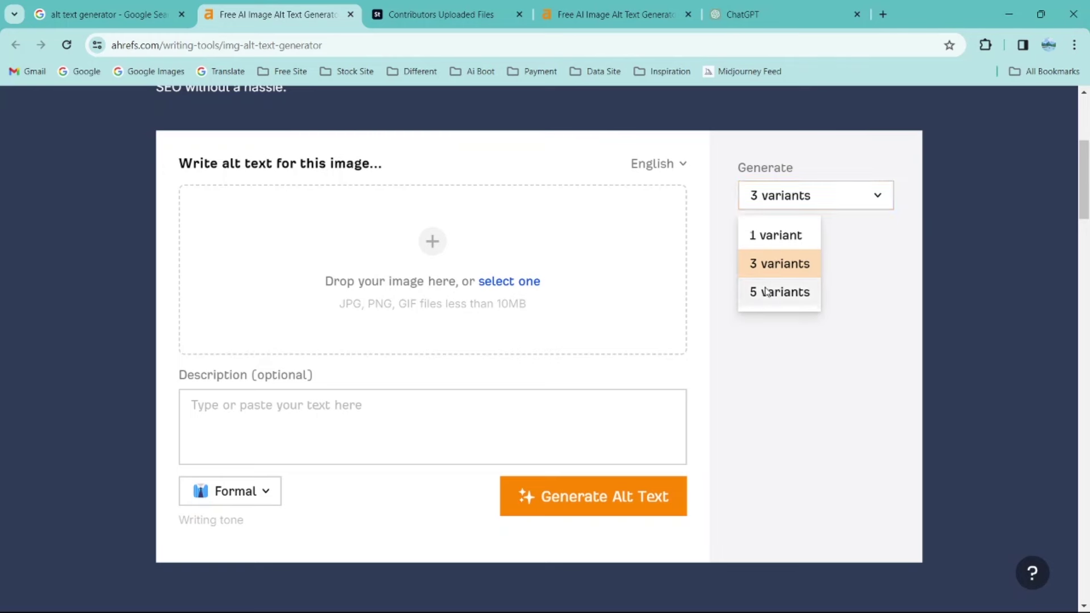
left_click(768, 293)
left_click(767, 205)
left_click(761, 272)
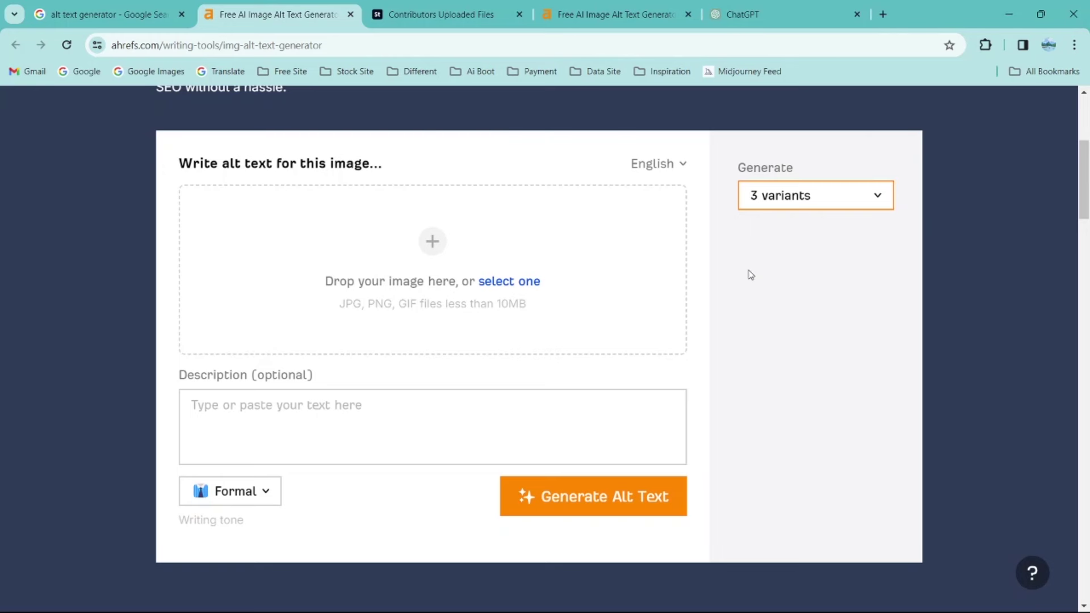
left_click(783, 205)
left_click(787, 233)
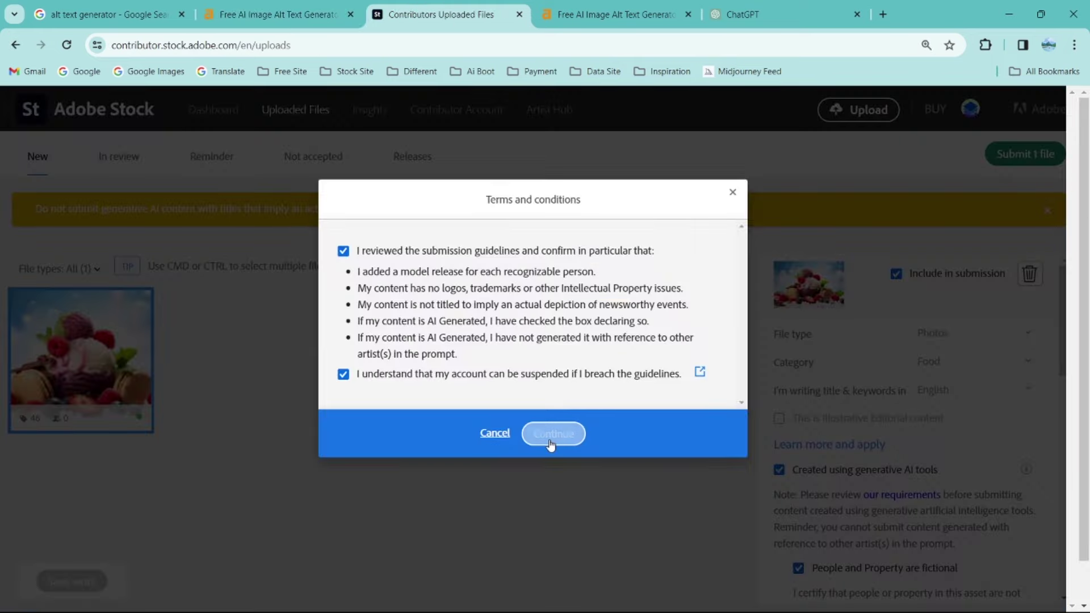
- Accept the Adobe Stock submission terms and start picking matching images in the human check
left_click(554, 431)
left_click(525, 329)
left_click(649, 329)
- Complete the image captcha and submit the sundae image for review
left_click(400, 483)
left_click(525, 483)
left_click(553, 587)
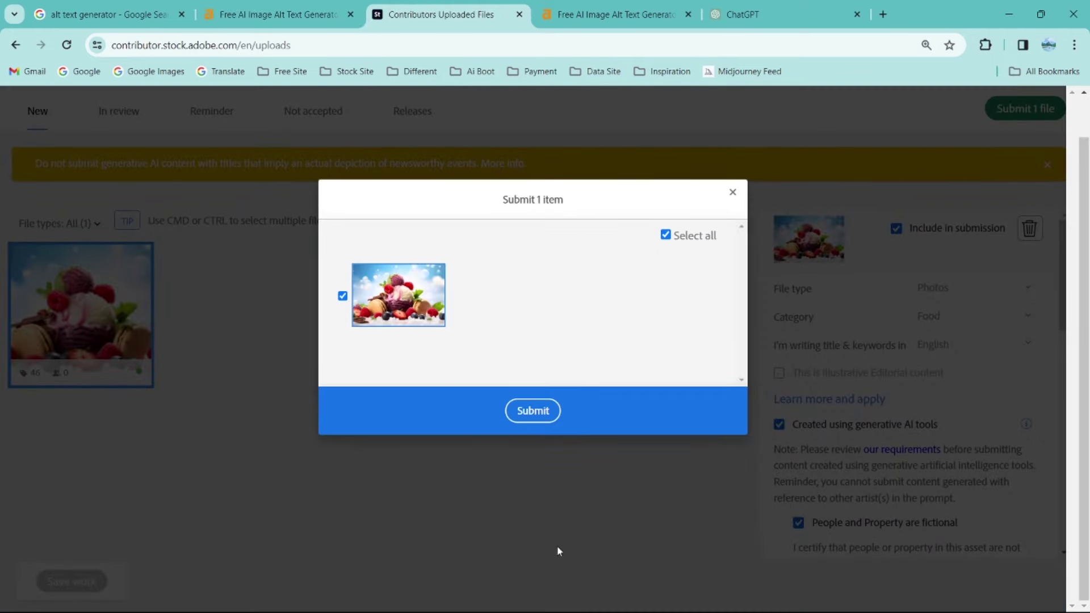
left_click(532, 411)
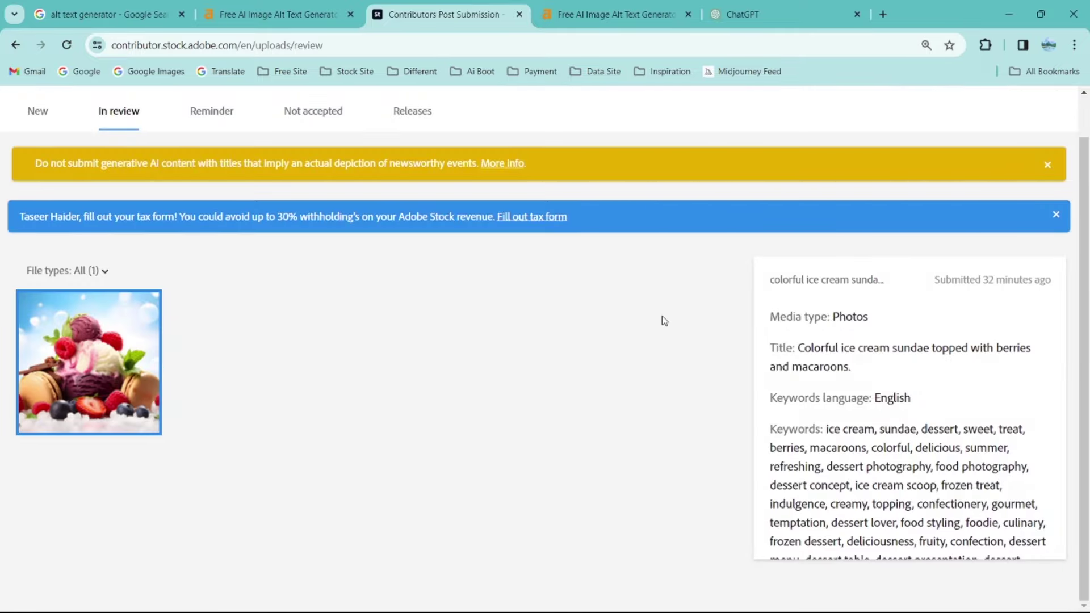
scroll(330, 323, "up", 1)
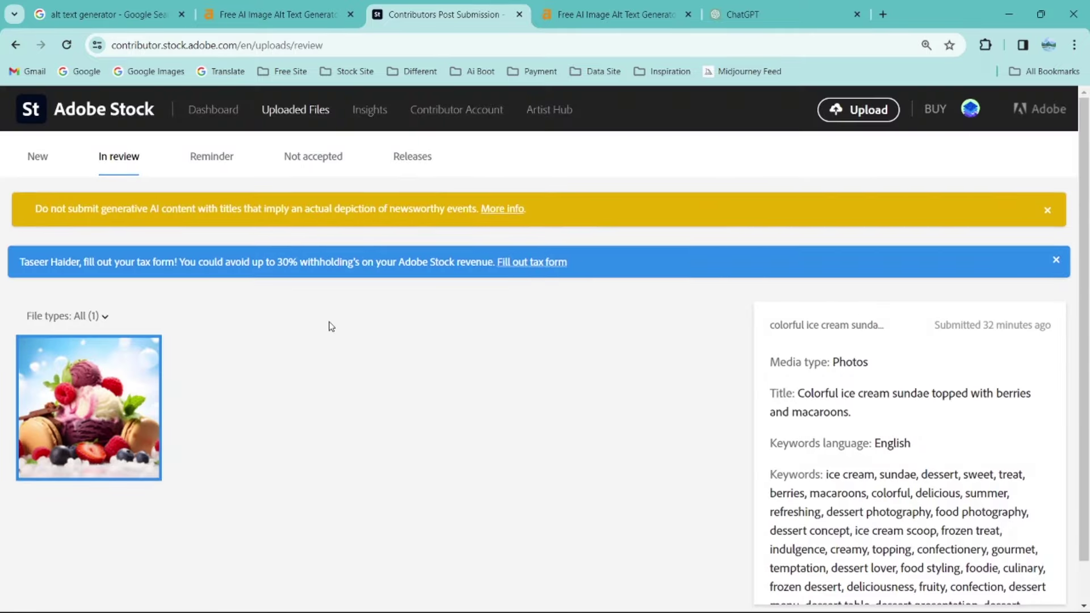